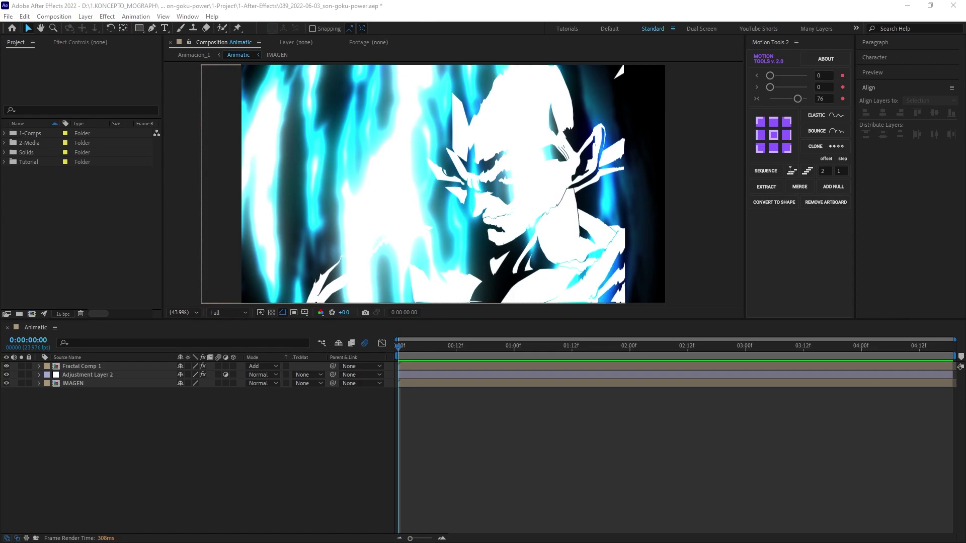
Create the Animacion composition and place vegeta.jpg in it as a layer
click(66, 328)
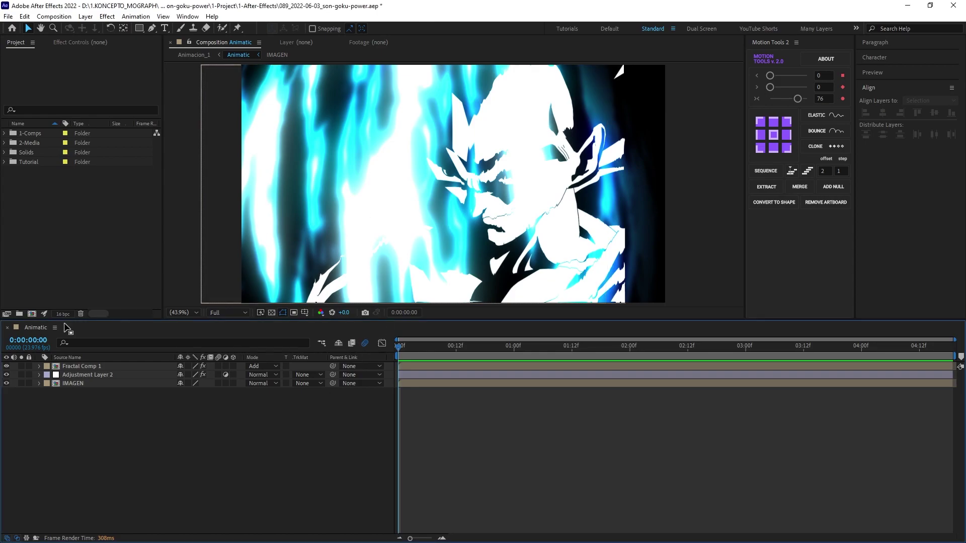
click(34, 314)
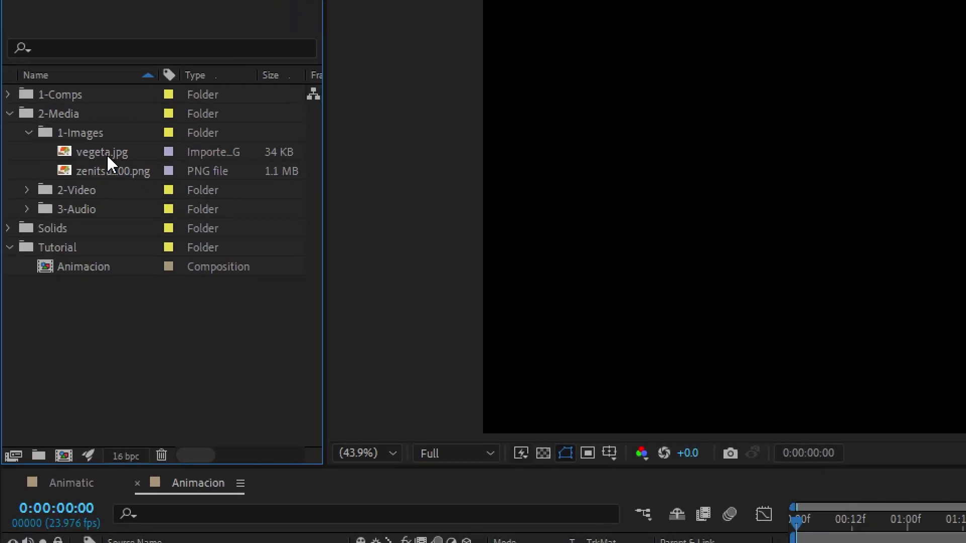
drag(53, 164, 100, 466)
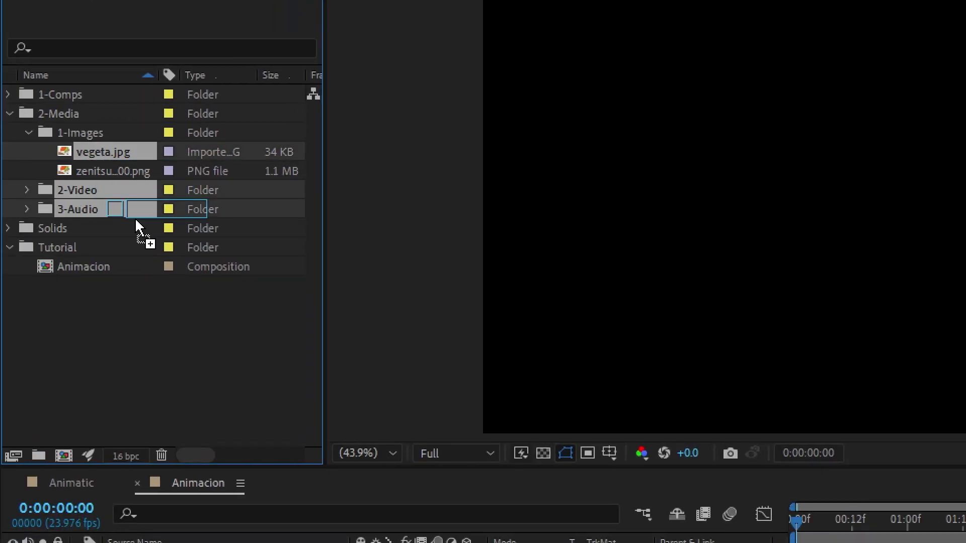
drag(201, 478, 240, 330)
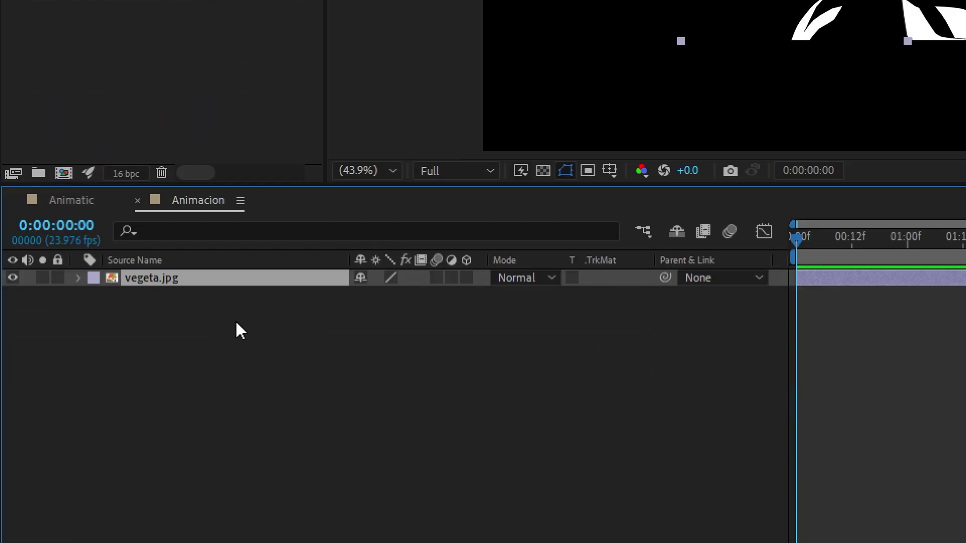
Pre-compose vegeta.jpg as IMAGEN, moving all attributes into the new composition
right_click(149, 280)
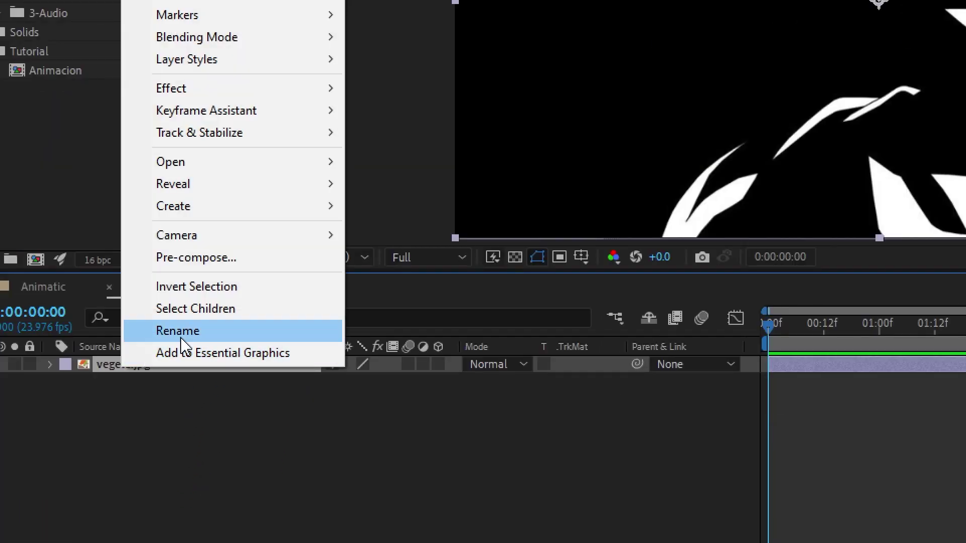
click(239, 268)
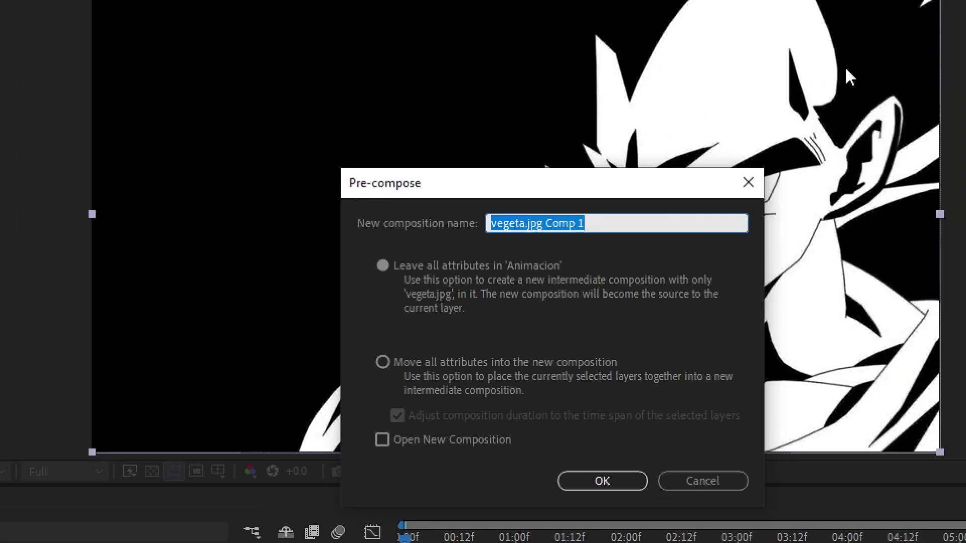
key(BackSpace)
text(IMAGE)
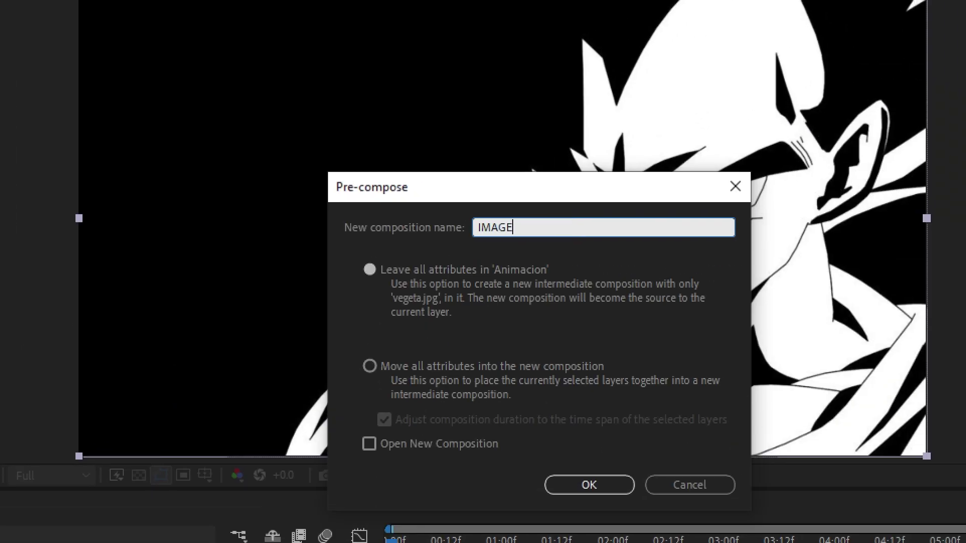
text(N)
click(370, 366)
click(573, 481)
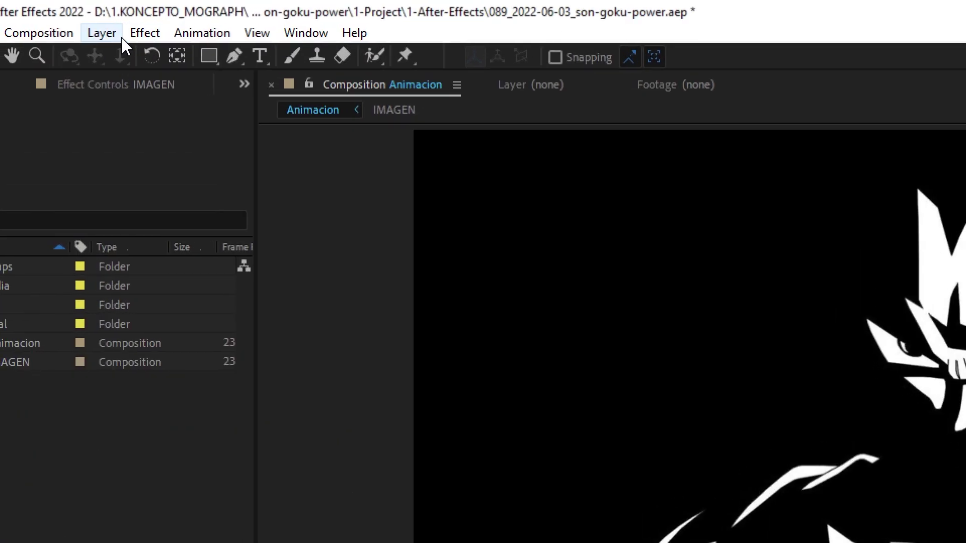
Create a new solid layer named Fractal above IMAGEN
click(85, 16)
mouse_move(101, 27)
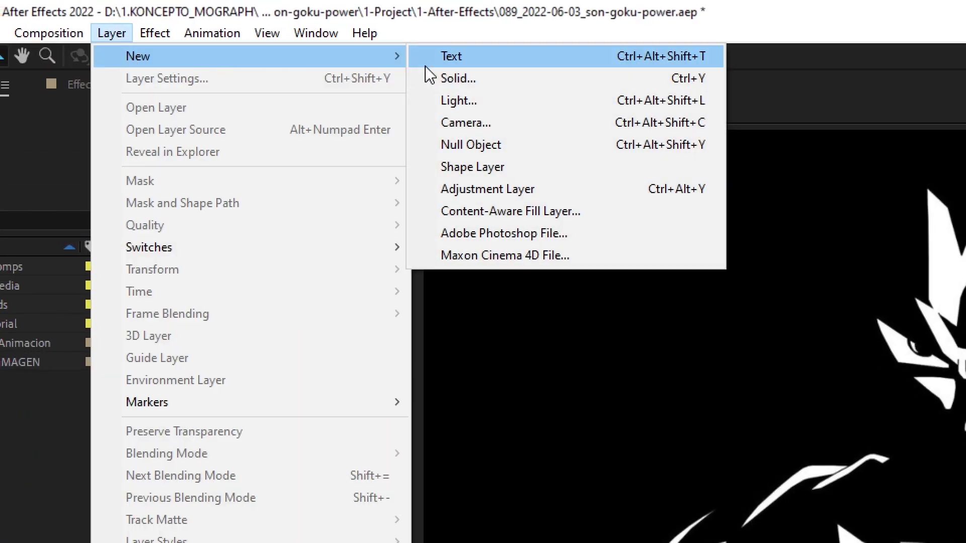
click(571, 79)
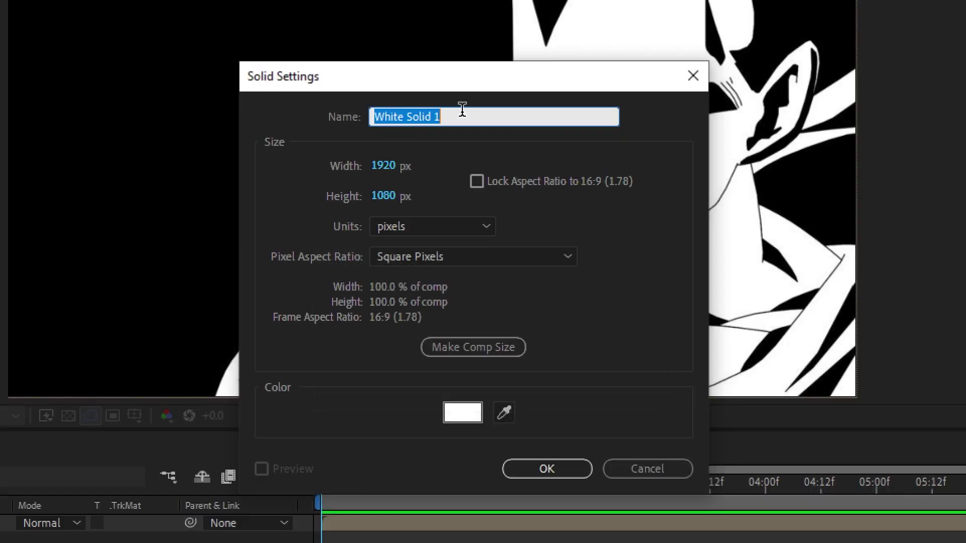
text(Fractal)
key(Return)
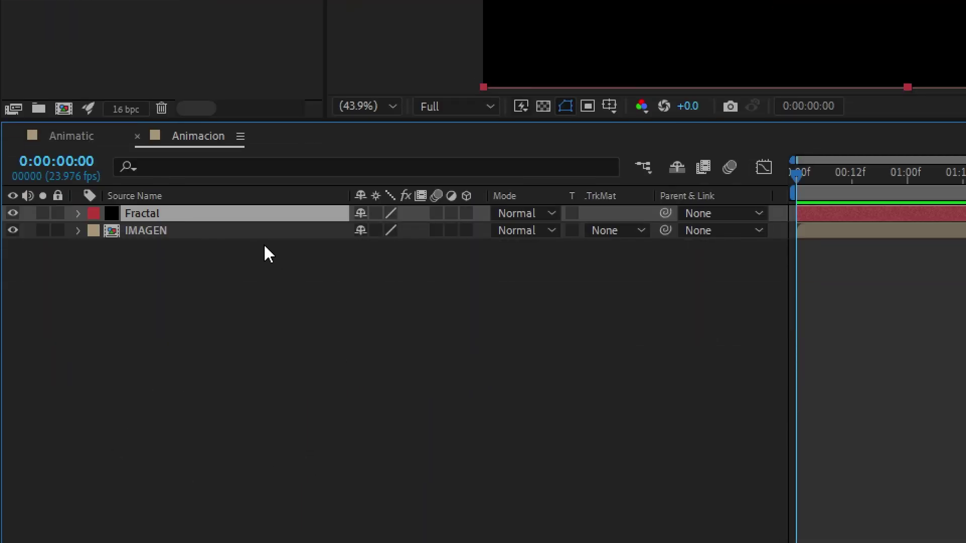
Apply Fractal Noise to the Fractal solid via the effect search
key(ctrl+space)
text(fractal no)
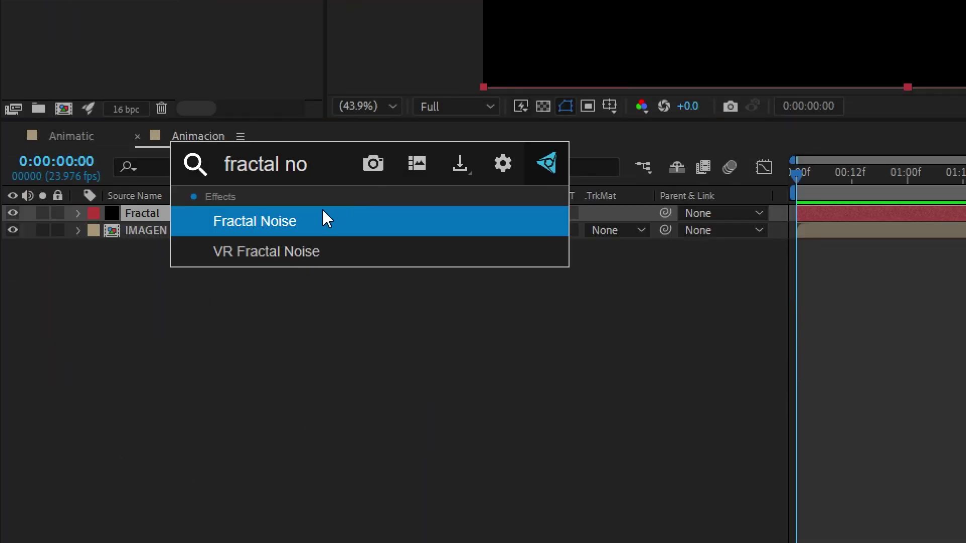
click(324, 218)
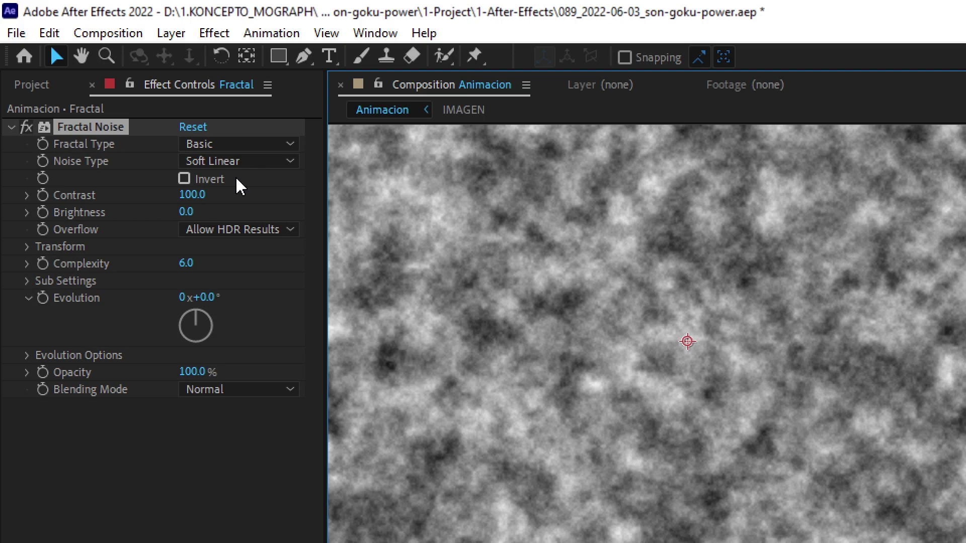
Set Fractal Noise to Linear with Contrast 983 and Brightness -39
click(246, 162)
click(246, 203)
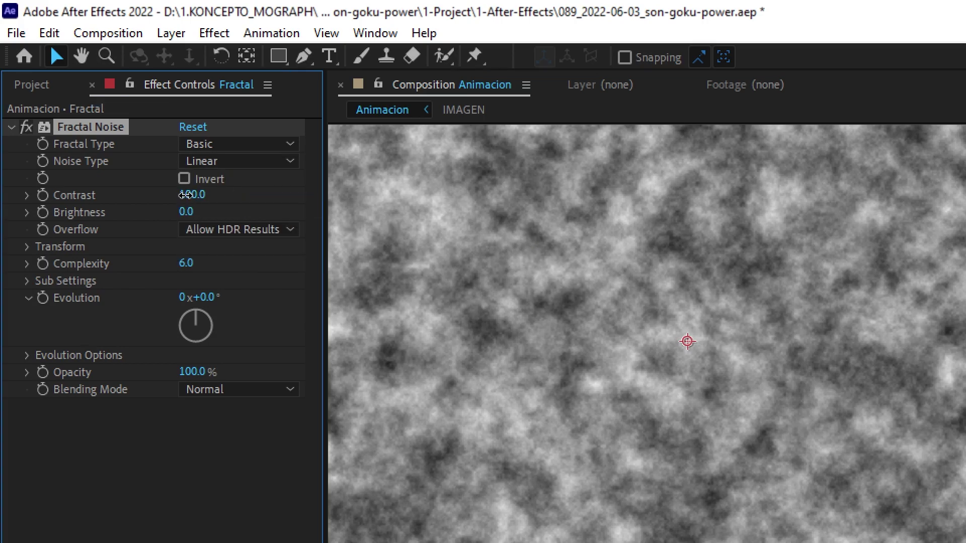
drag(191, 195, 739, 204)
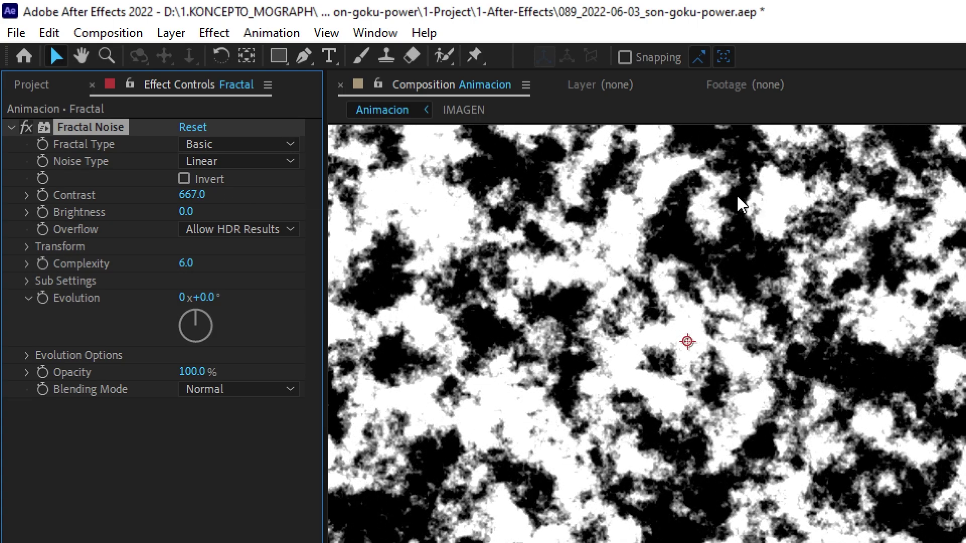
drag(293, 199, 493, 194)
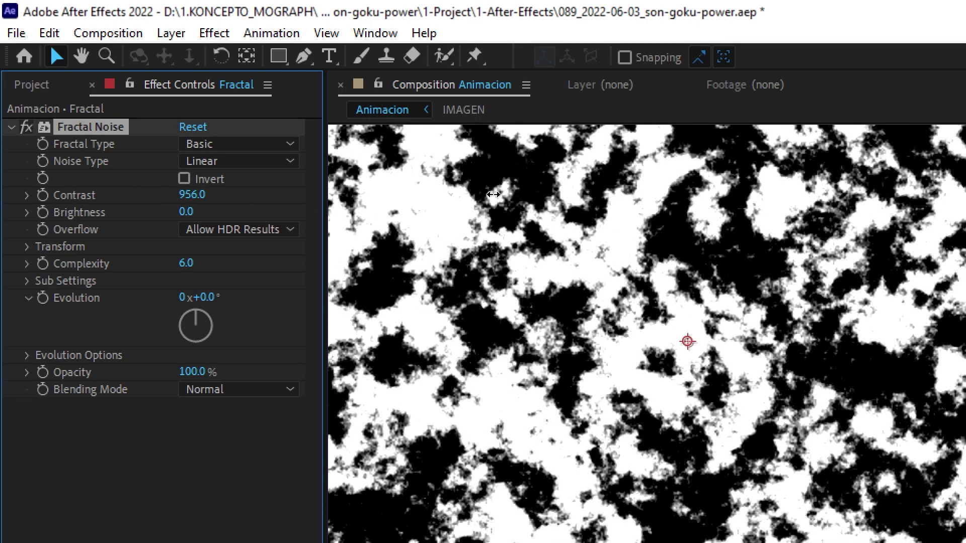
mouse_move(186, 212)
mouse_down()
mouse_move(135, 218)
mouse_move(154, 220)
mouse_up()
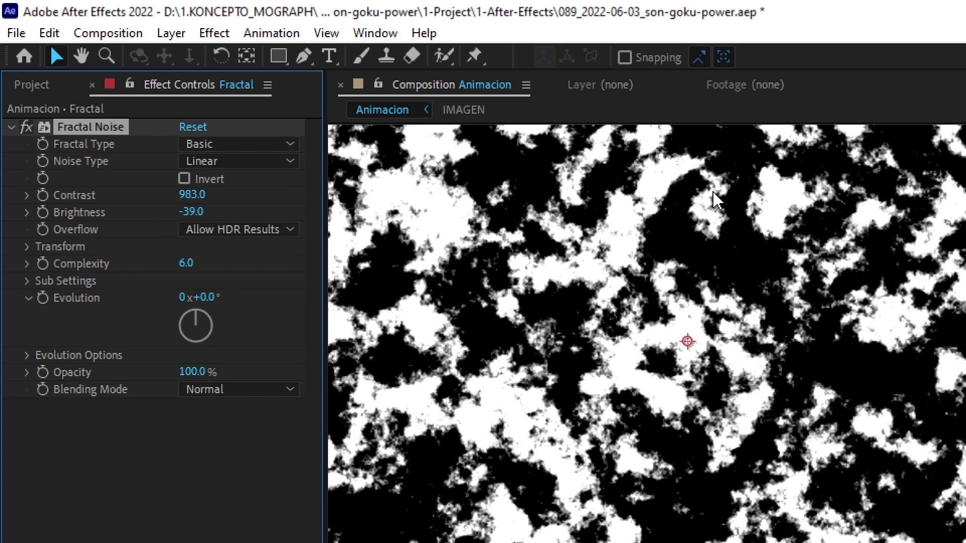
Turn off Uniform Scaling and set Scale Width 113.9, Scale Height 613.7
click(26, 247)
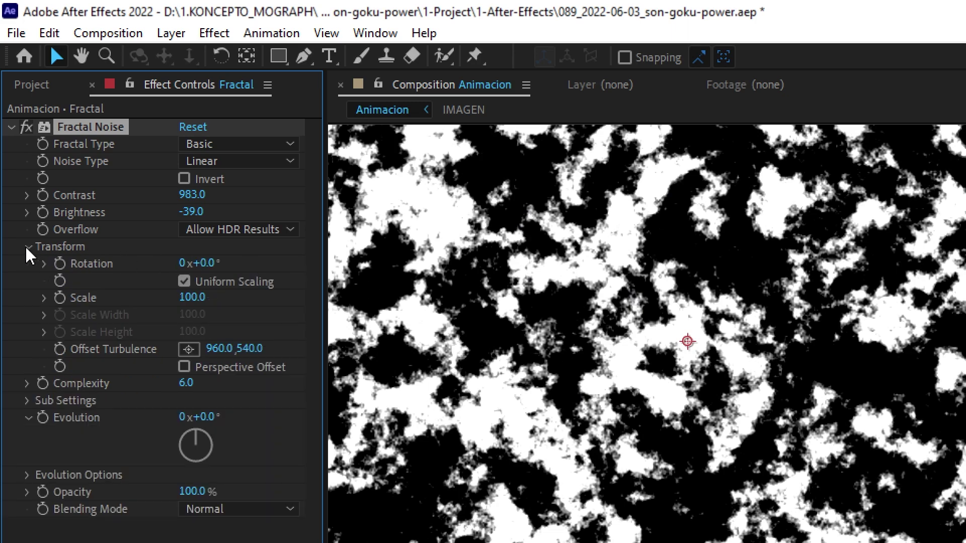
click(184, 282)
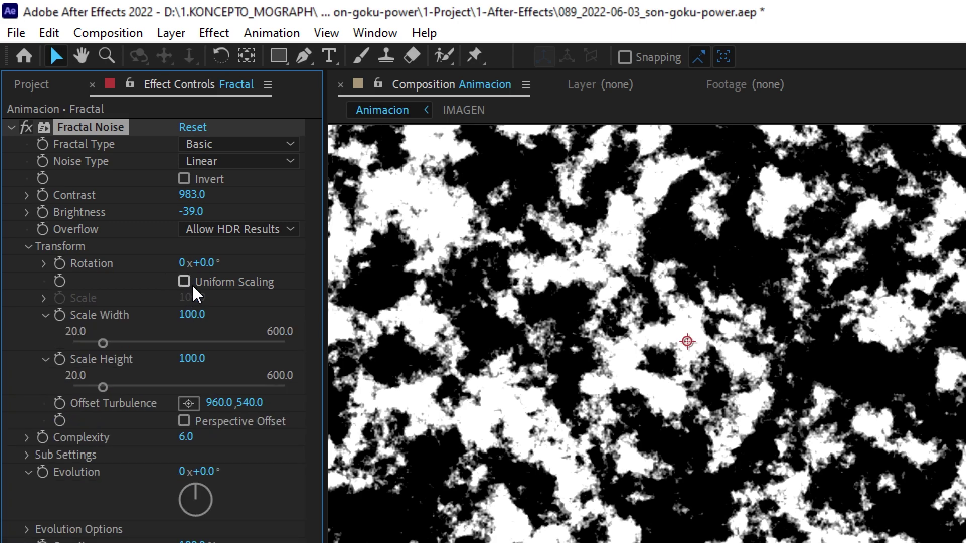
drag(105, 343, 112, 354)
drag(105, 388, 283, 392)
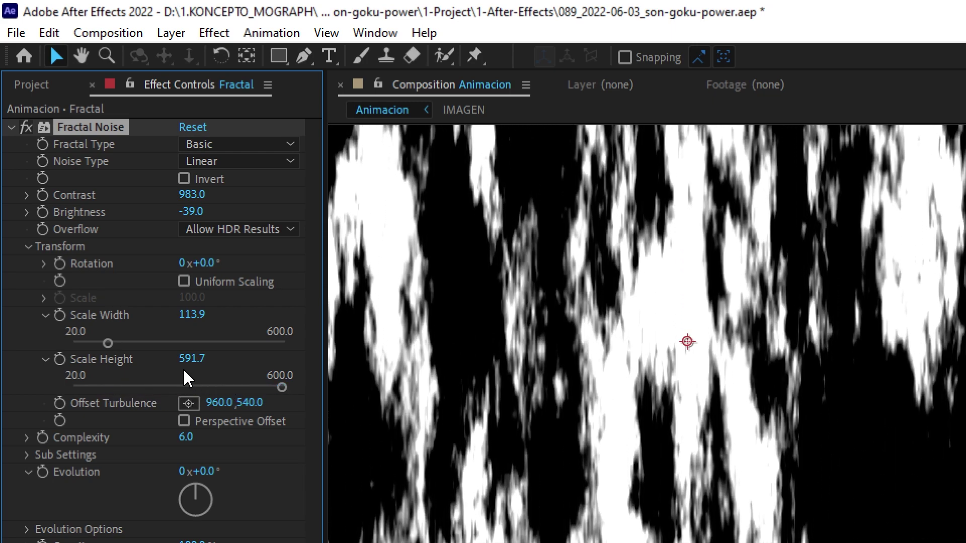
drag(190, 358, 225, 358)
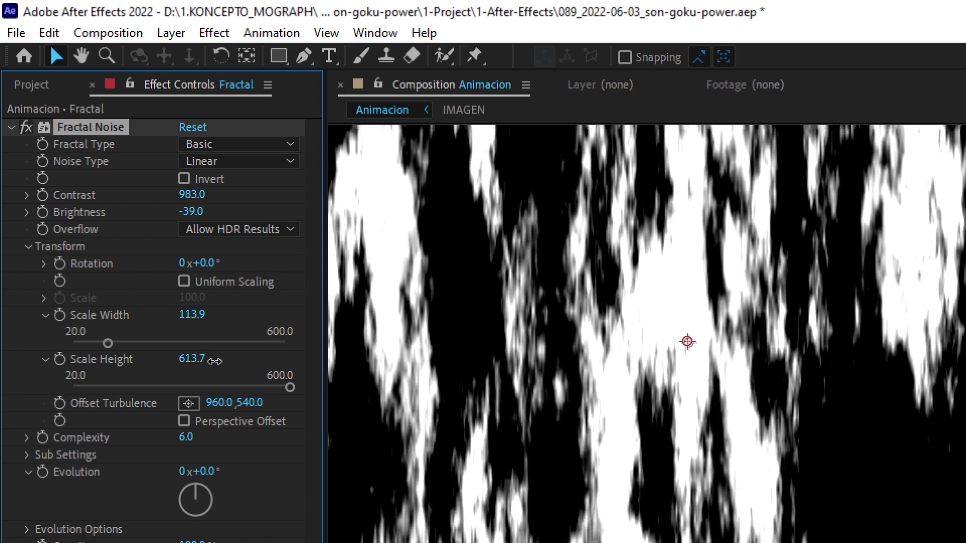
key(h)
mouse_move(771, 480)
mouse_down()
mouse_move(672, 384)
mouse_move(797, 440)
mouse_up()
Give Offset Turbulence the expression 'm = time * -6500; [value[0],m]' to scroll the streaks vertically
key(v)
scroll(797, 440, down, 2)
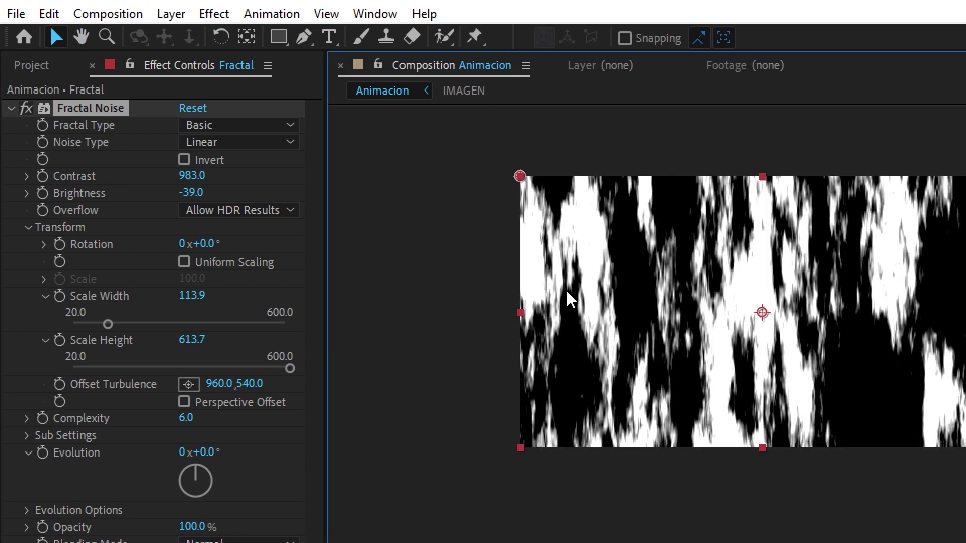
drag(795, 325, 633, 300)
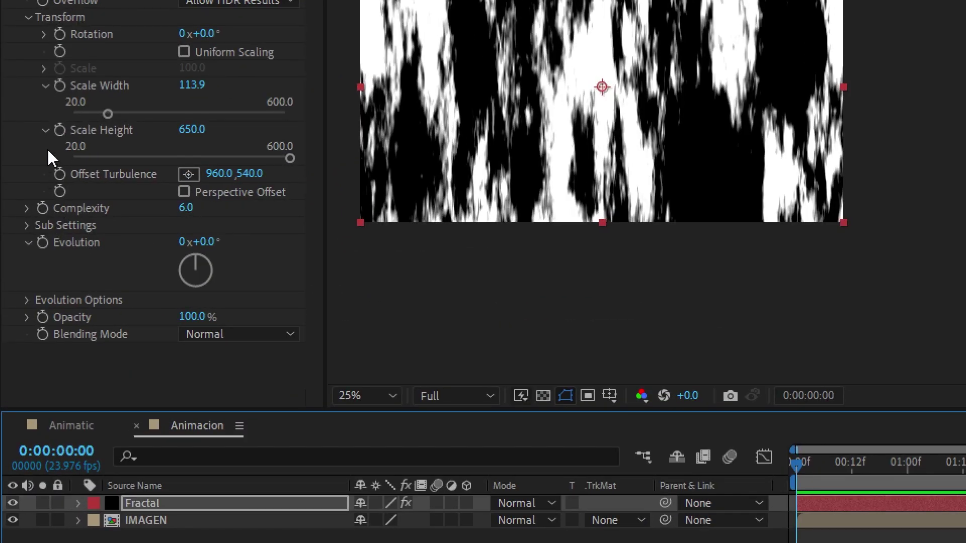
alt+click(60, 174)
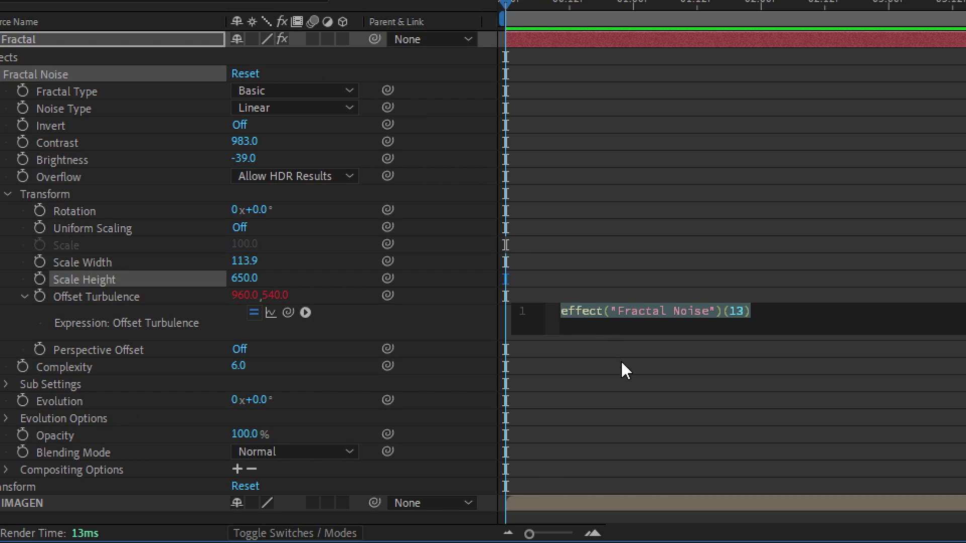
text(m = time * -6500; [value[0],m])
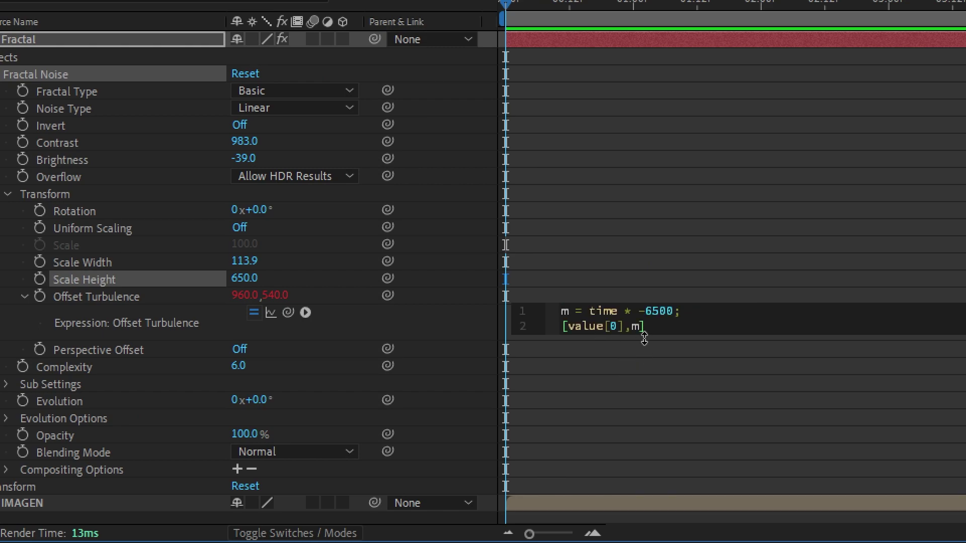
drag(645, 340, 640, 363)
click(186, 302)
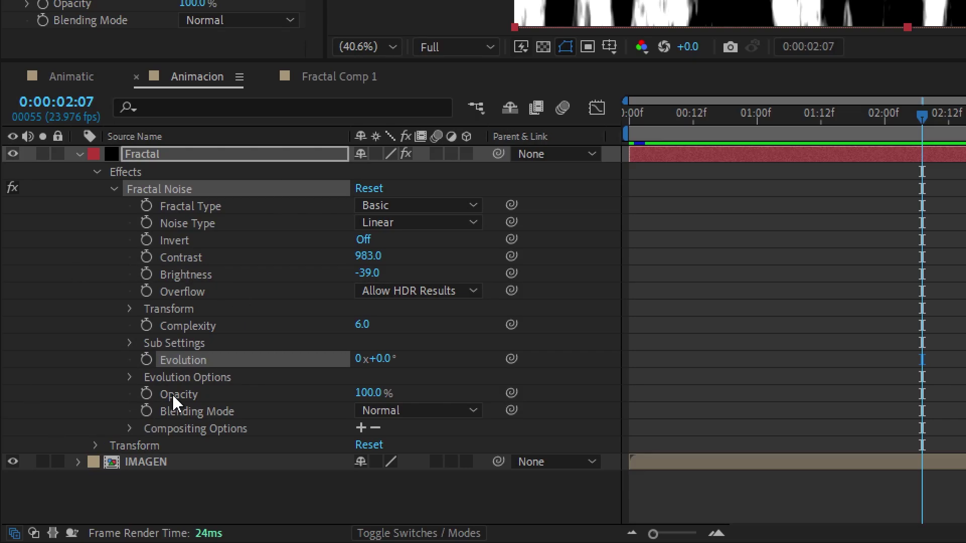
Add the expression time * 500 to Evolution, collapse the layer, and rewind to the start
click(245, 328)
click(164, 355)
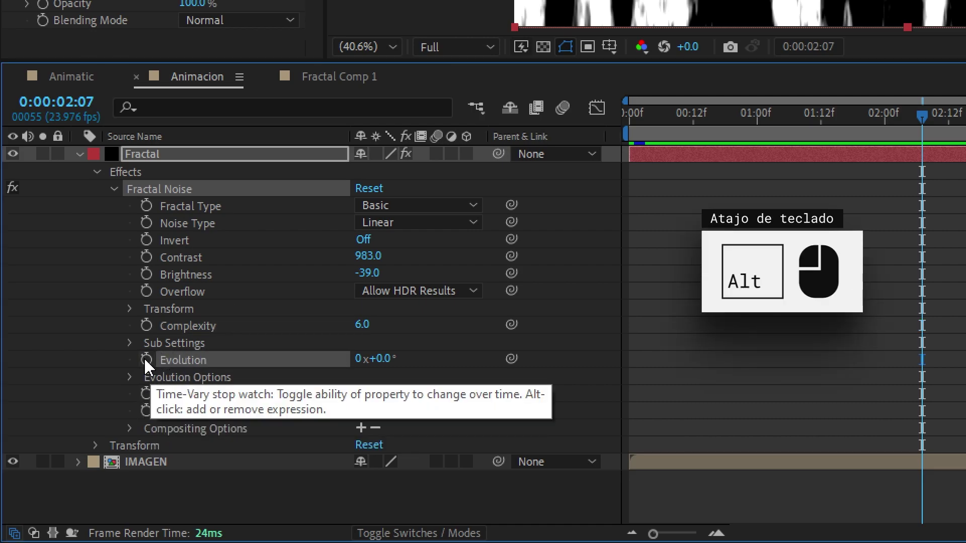
alt+click(147, 361)
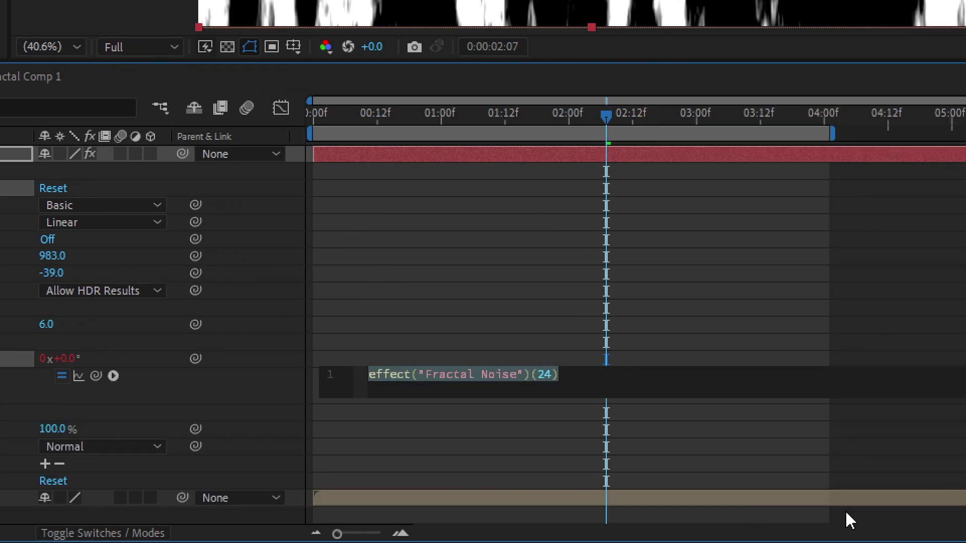
text(ti)
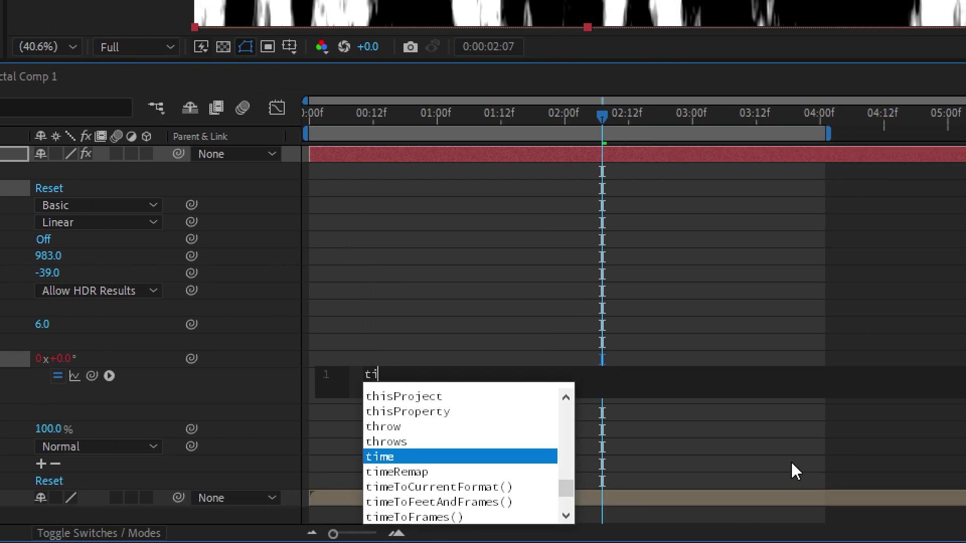
text(me * 500)
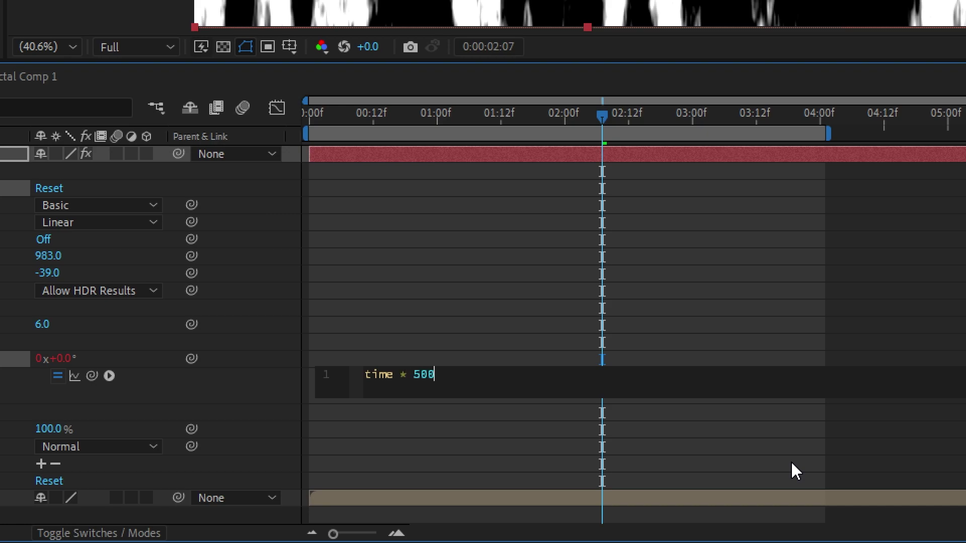
click(791, 471)
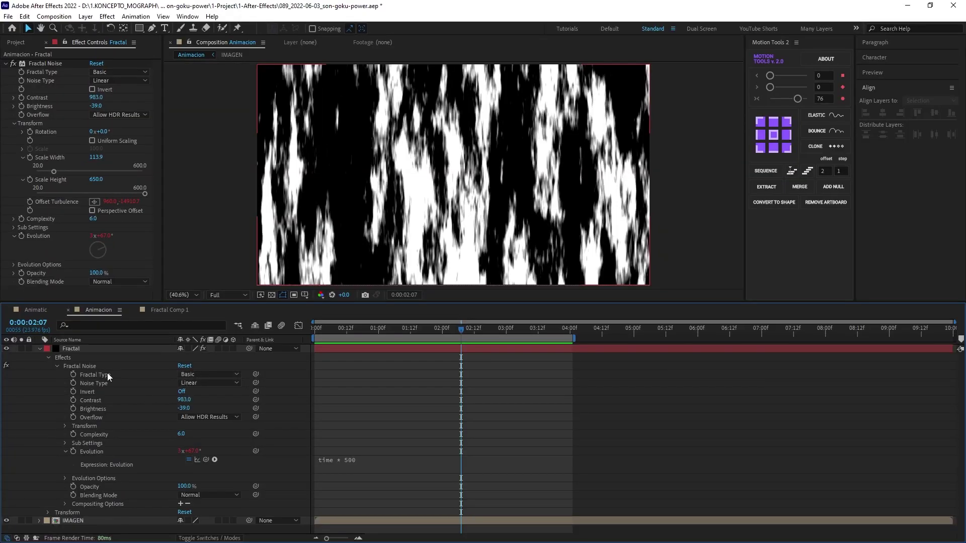
click(40, 349)
drag(340, 326, 306, 331)
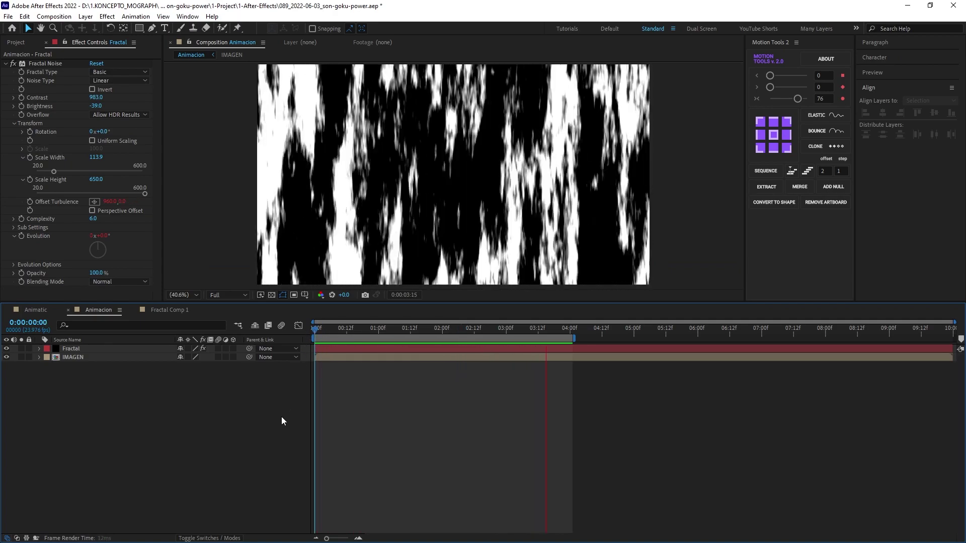
Stop playback and duplicate the Fractal layer
key(space)
click(106, 348)
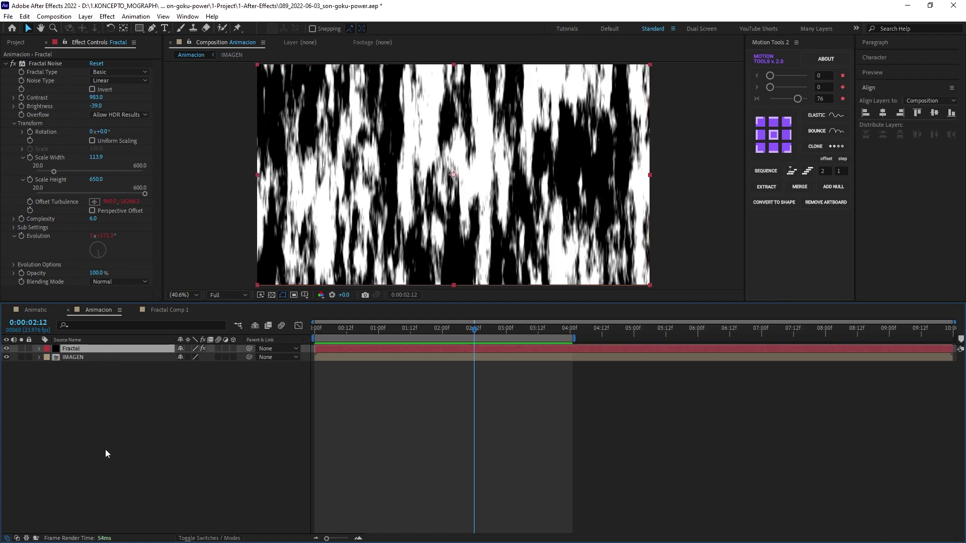
key(ctrl+d)
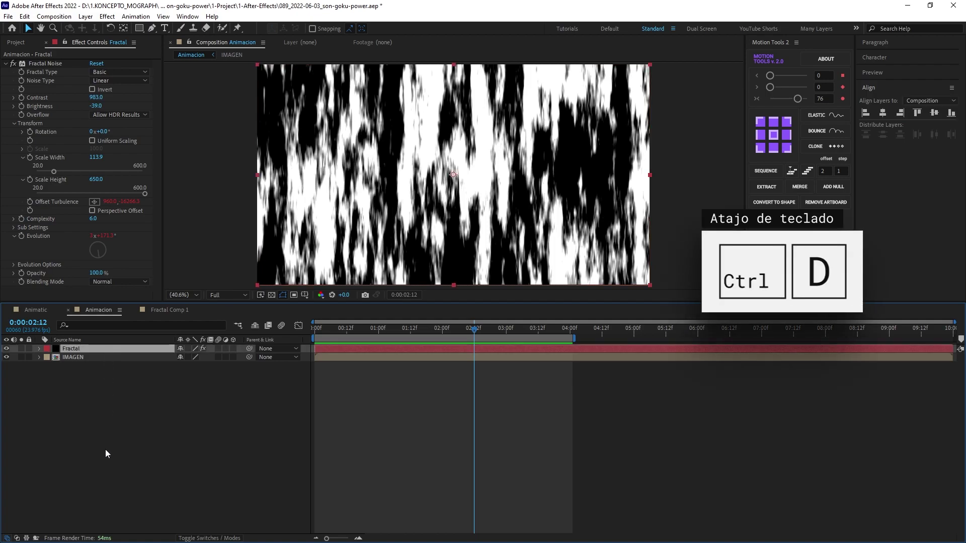
click(6, 64)
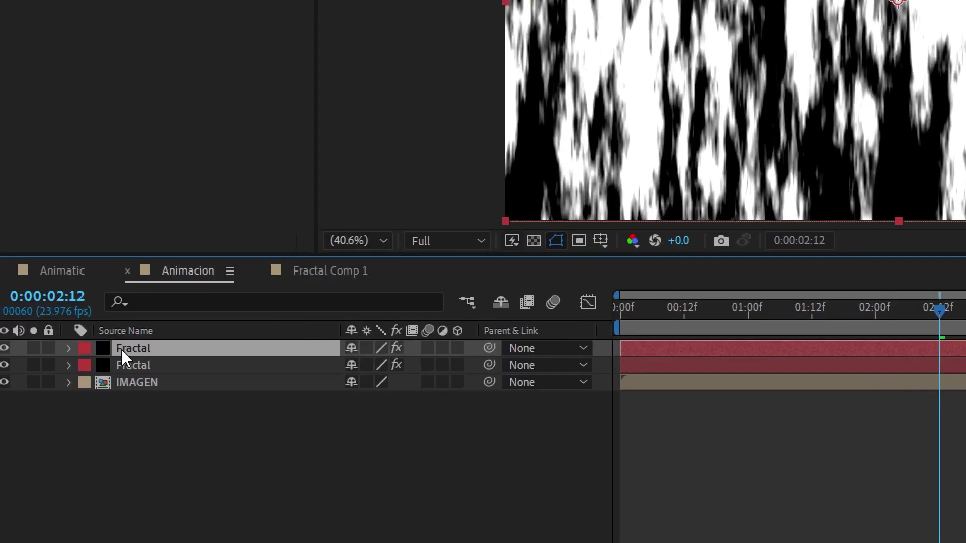
Apply Fast Box Blur to the duplicate and edit its Blur Radius
key(ctrl+space)
text(fast)
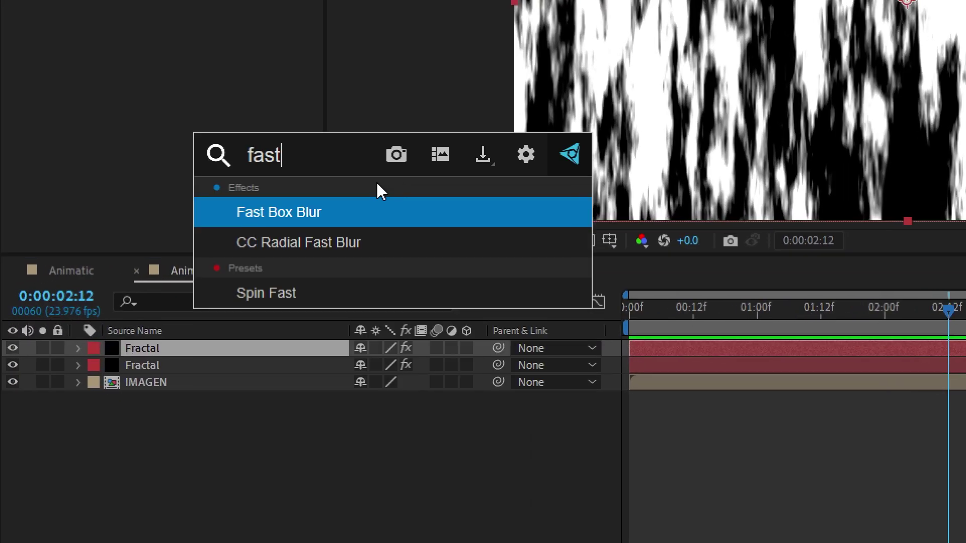
key(Return)
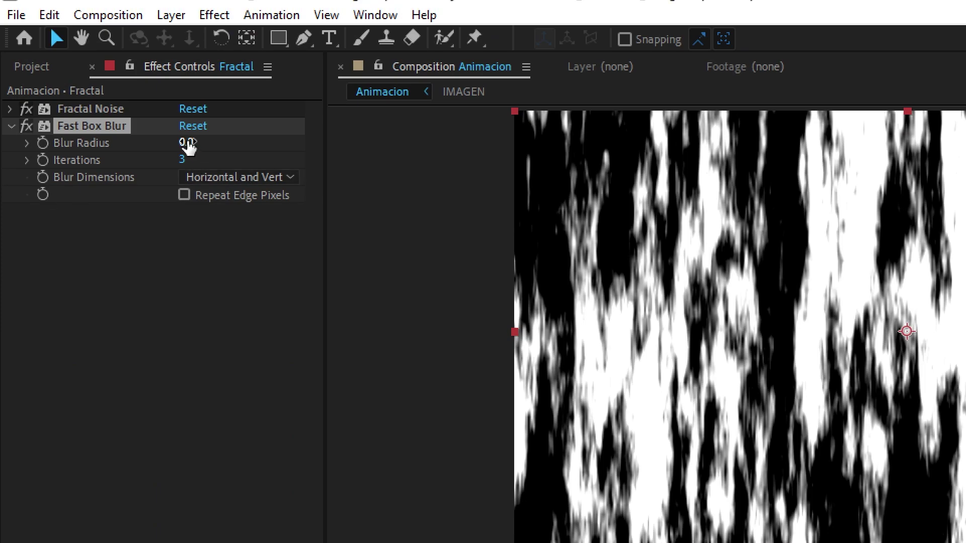
click(185, 143)
Confirm Blur Radius 5 and set the top Fractal layer to Screen blending
key(Return)
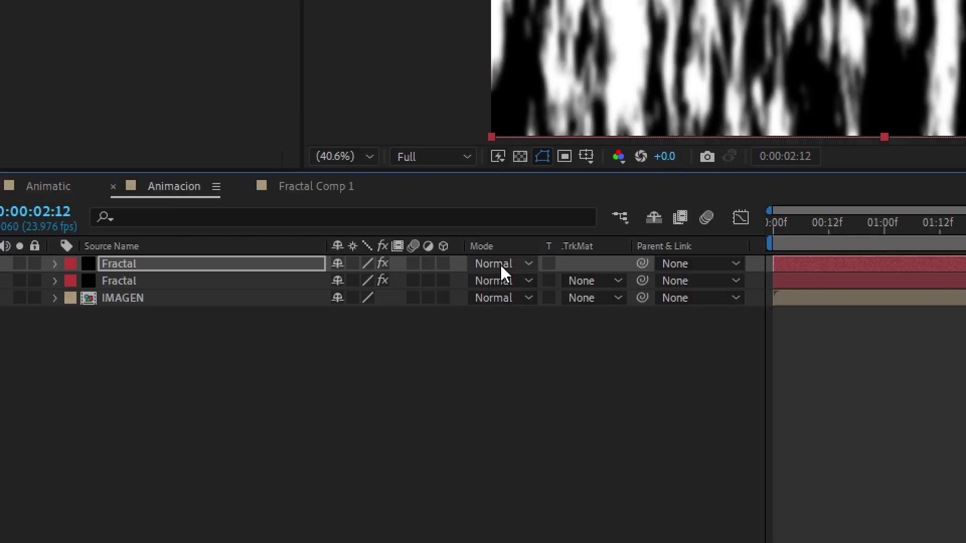
click(504, 264)
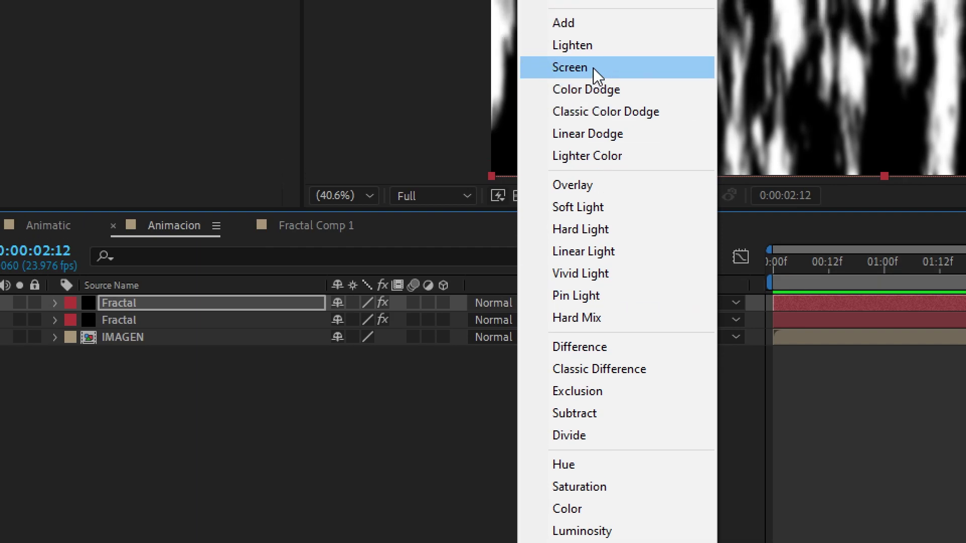
click(594, 69)
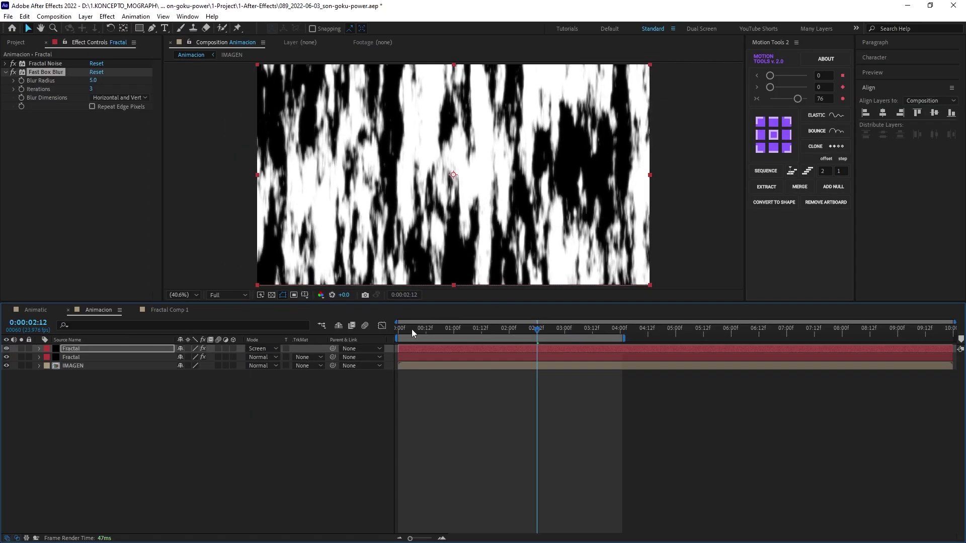
drag(412, 329, 444, 330)
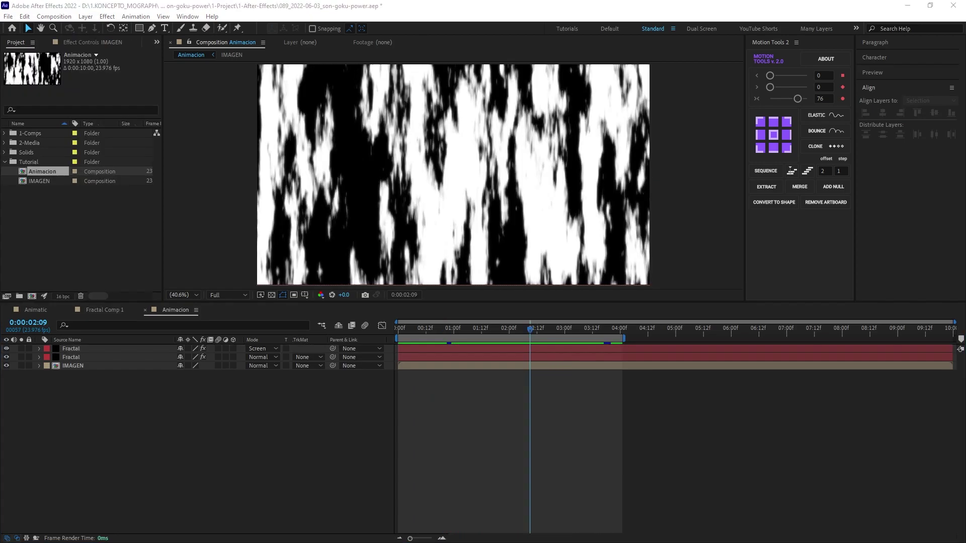
Pre-compose both Fractal layers into a Fractal composition and set it to Add
click(76, 349)
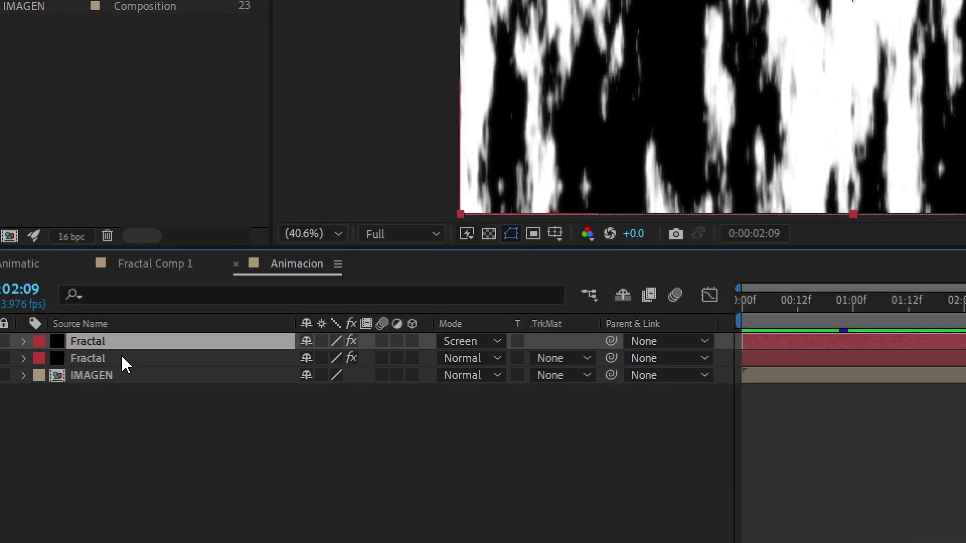
shift+click(122, 356)
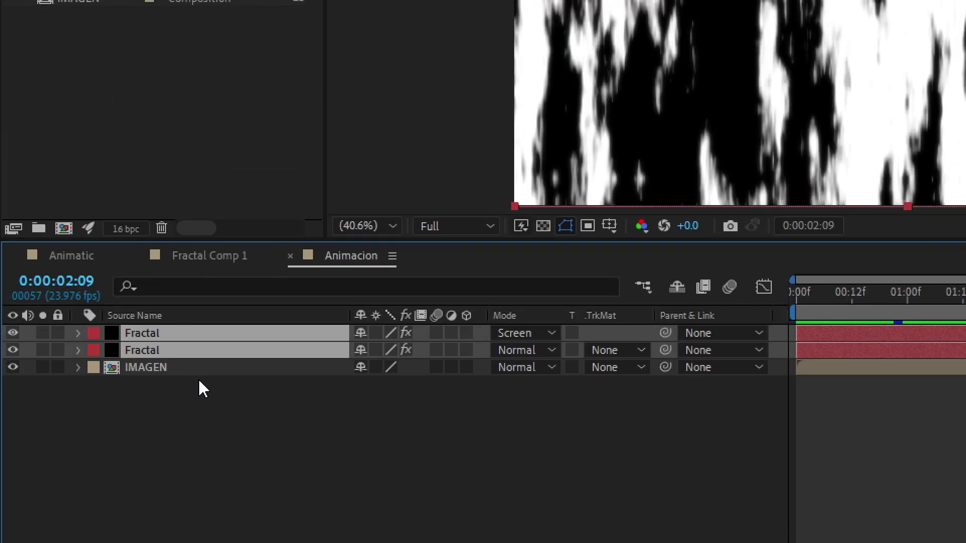
right_click(228, 360)
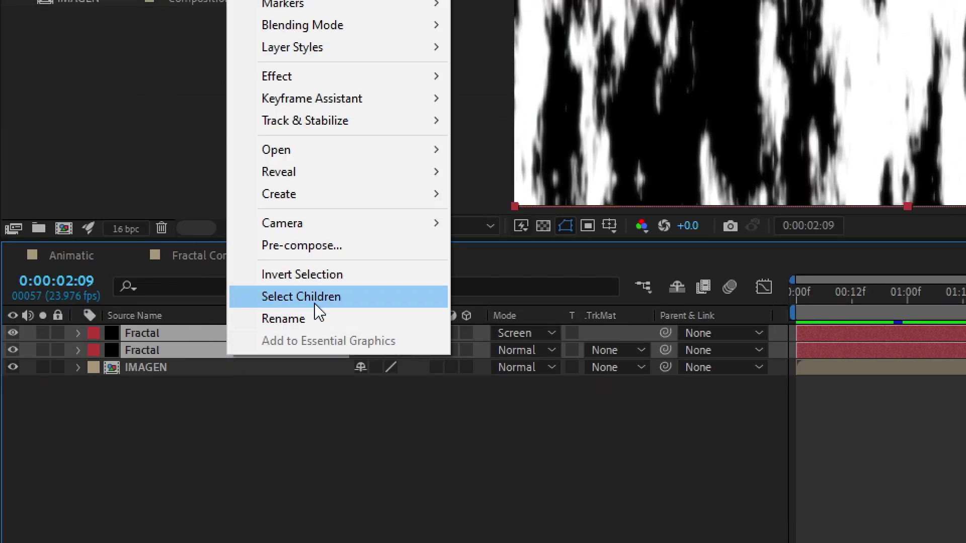
click(331, 251)
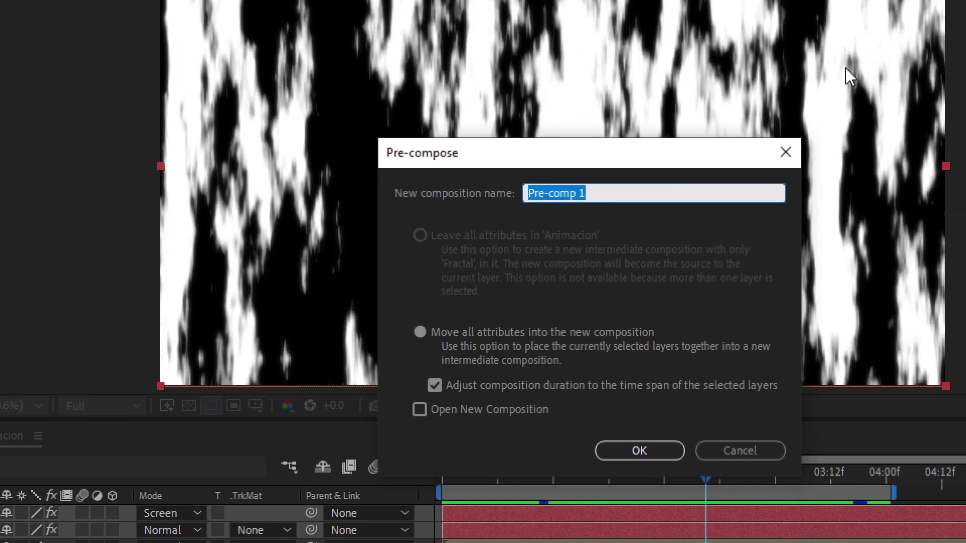
text(Fractal)
key(Return)
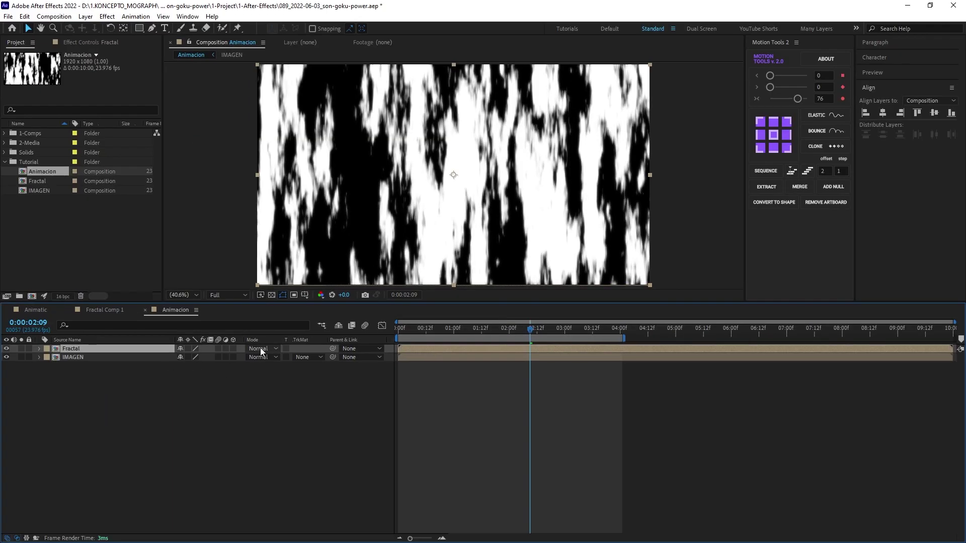
click(260, 349)
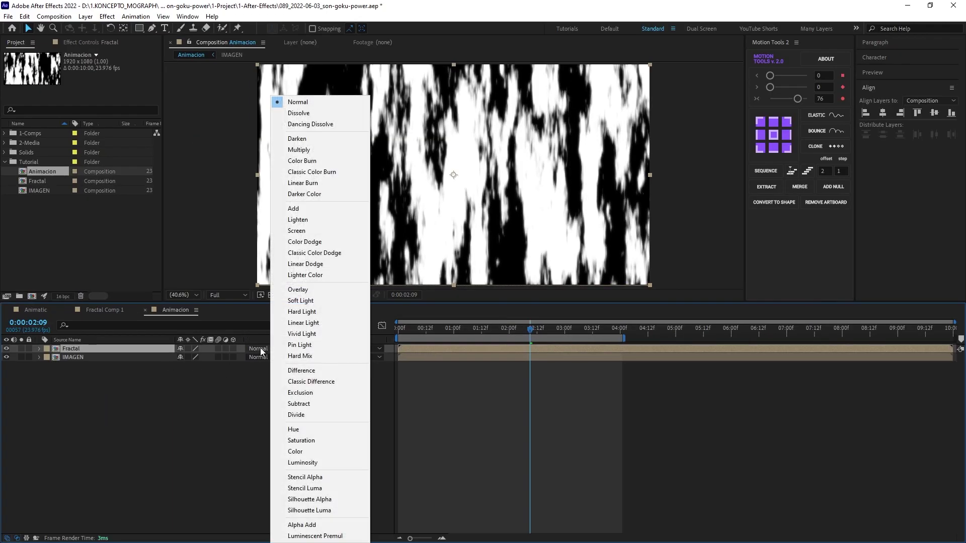
click(311, 211)
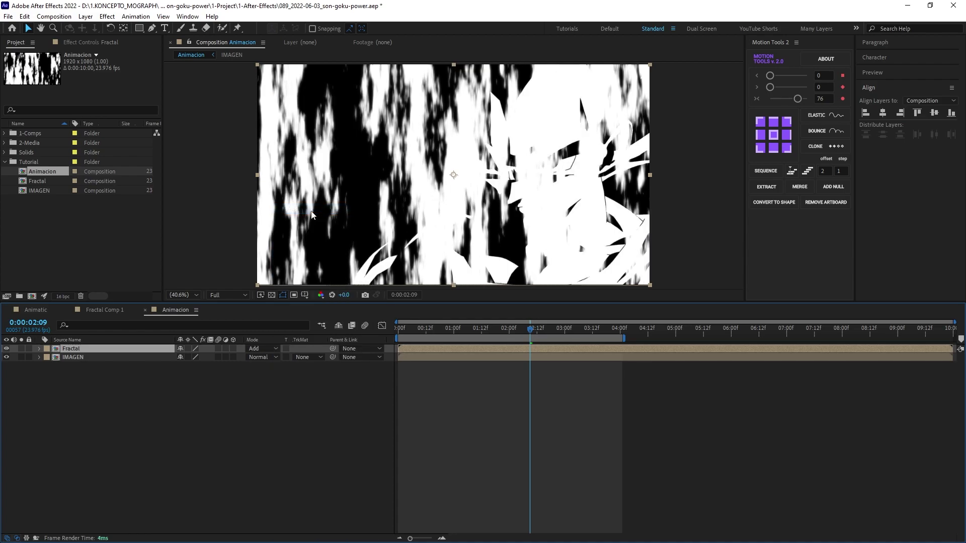
Apply Fast Box Blur with Blur Radius 10 to the Fractal precomp
click(134, 349)
key(ctrl+space)
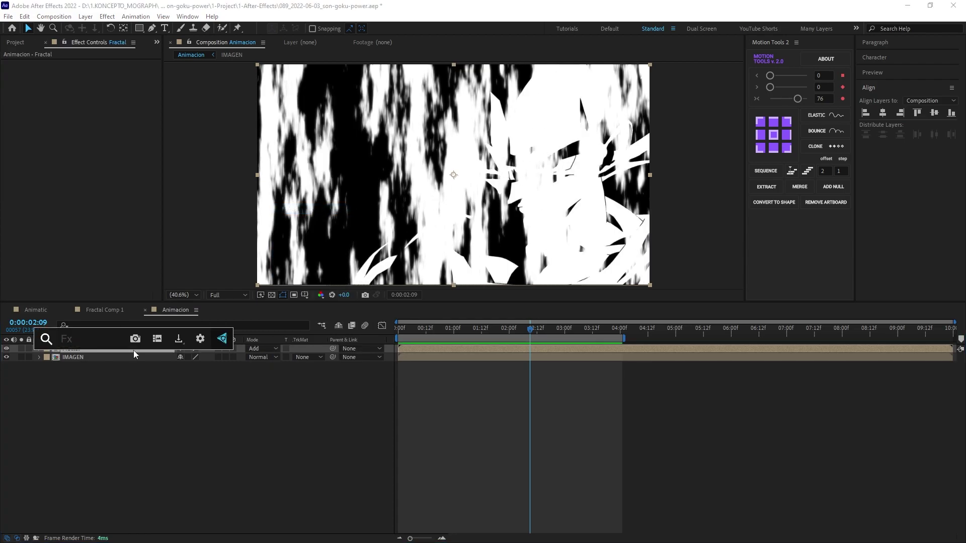
text(fast)
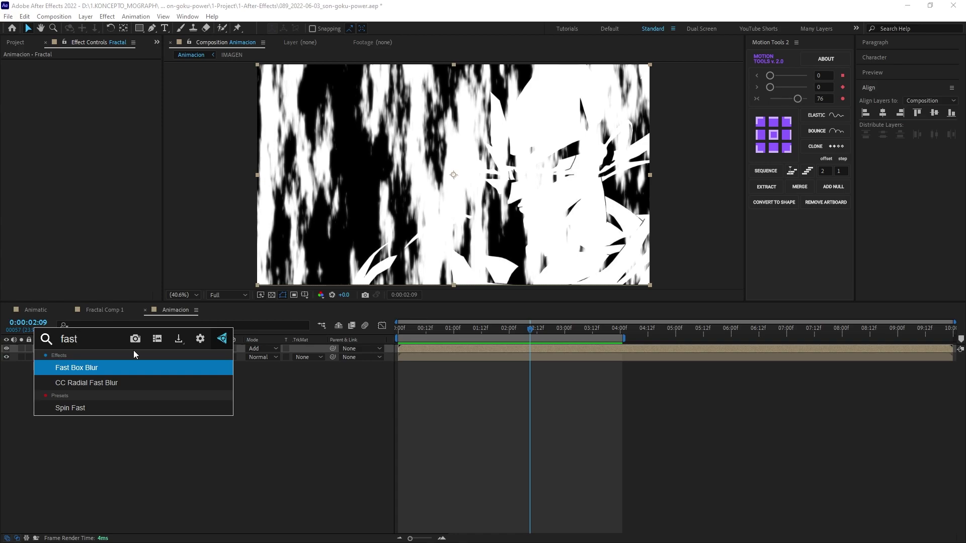
click(133, 370)
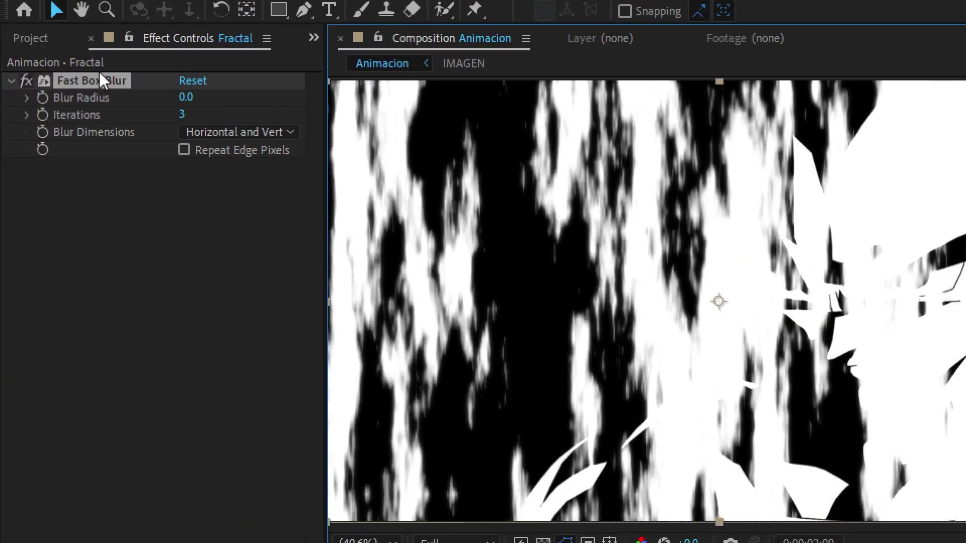
click(185, 98)
text(10)
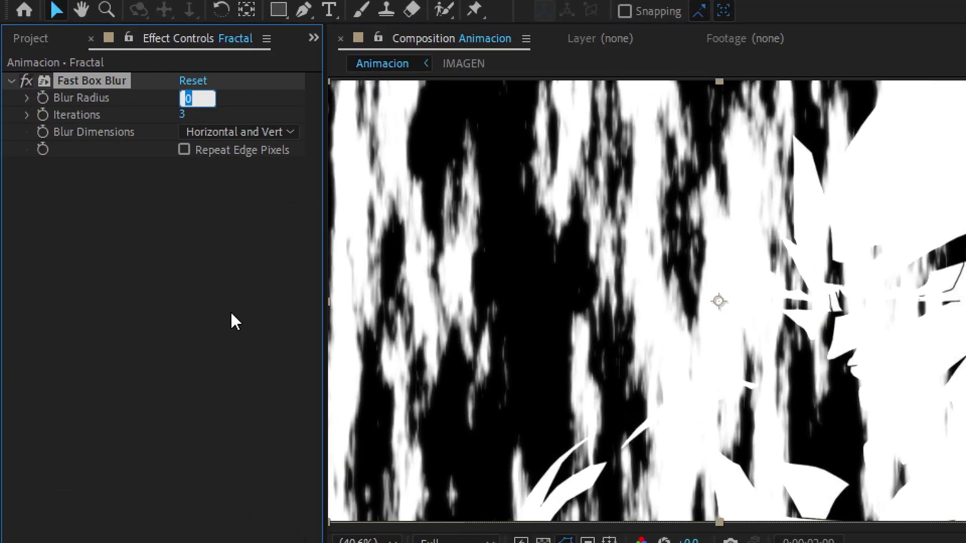
key(Return)
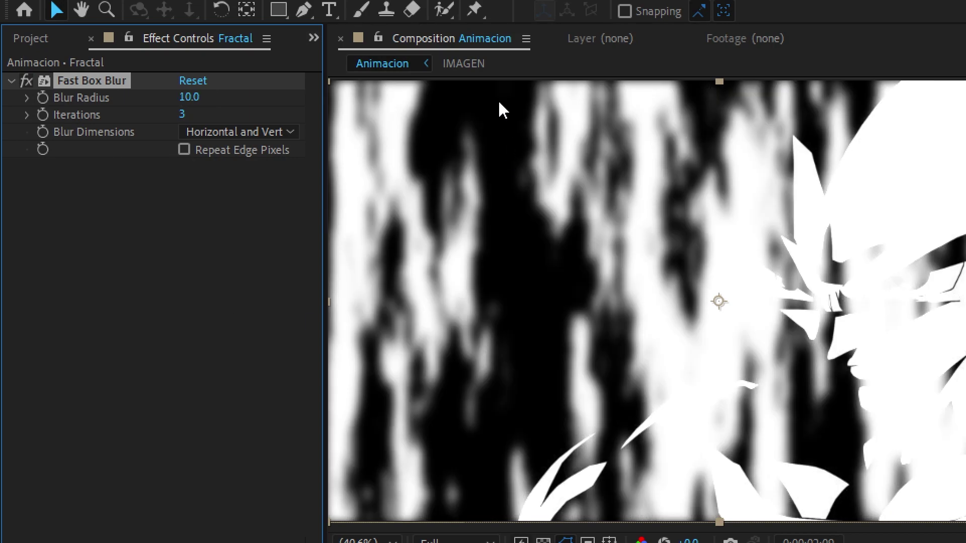
key(ctrl+grave)
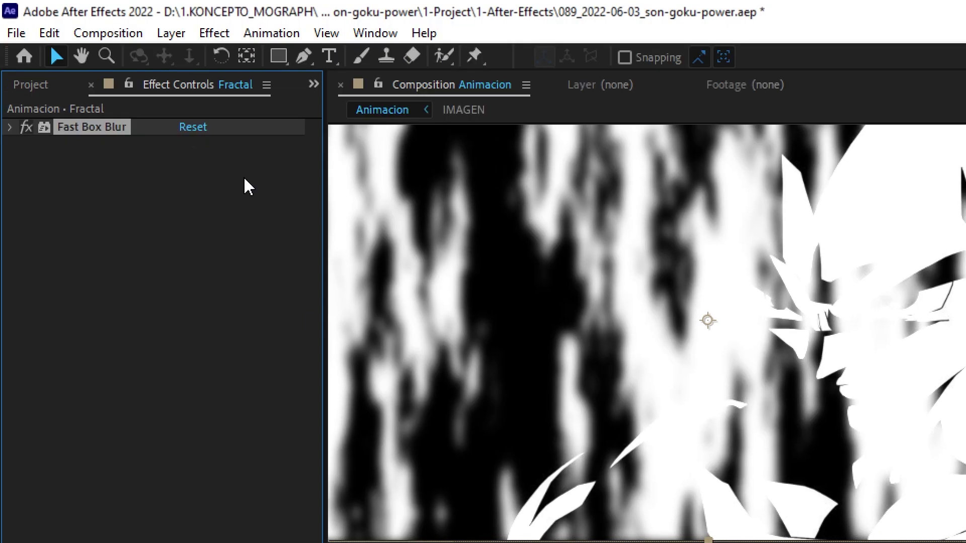
Apply VC Color Vibrance and set its tint colour to cyan 00FFD2
key(ctrl+space)
text(vc)
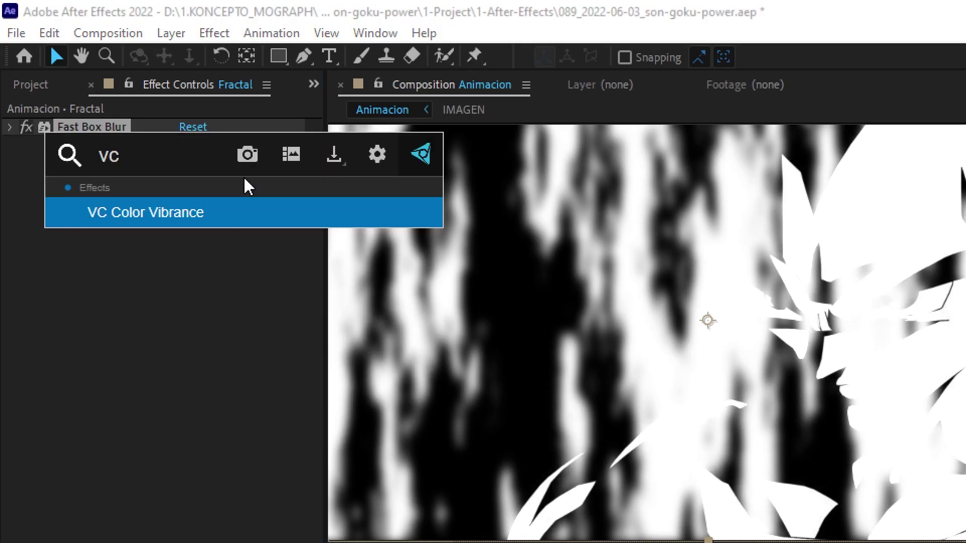
click(244, 216)
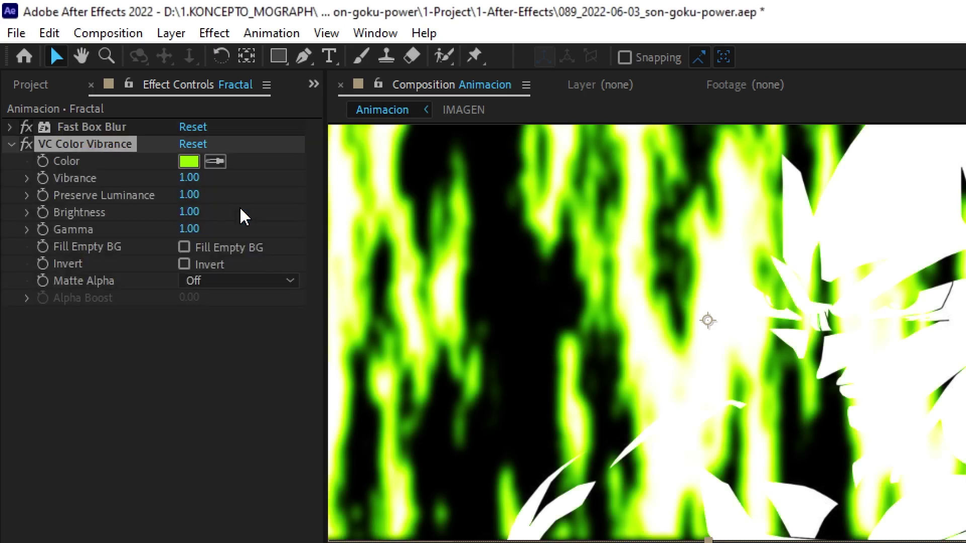
click(190, 162)
drag(788, 254, 439, 169)
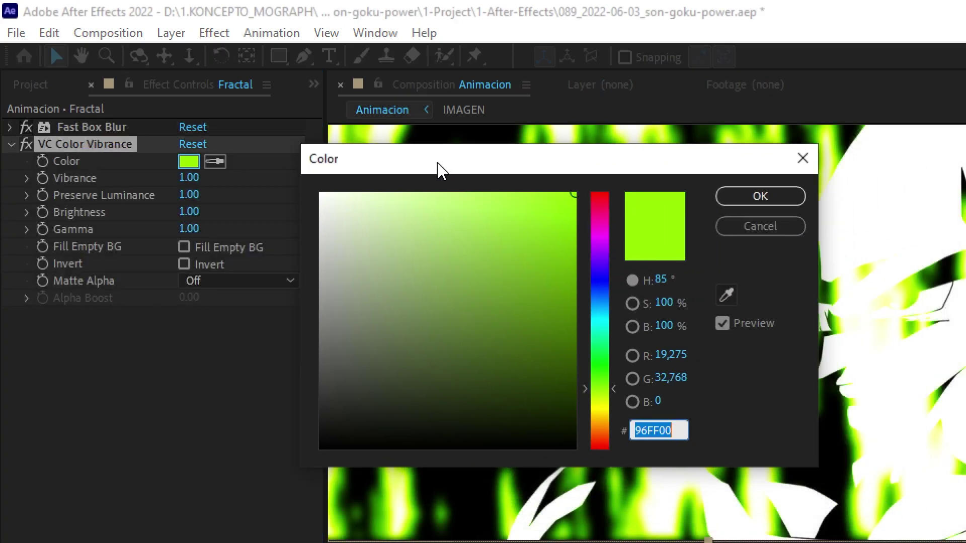
drag(602, 366, 605, 330)
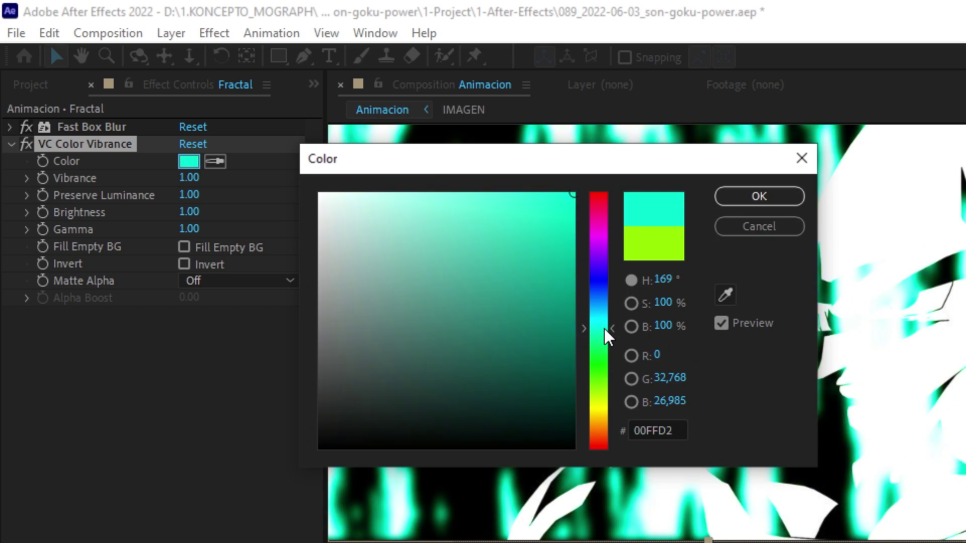
click(754, 197)
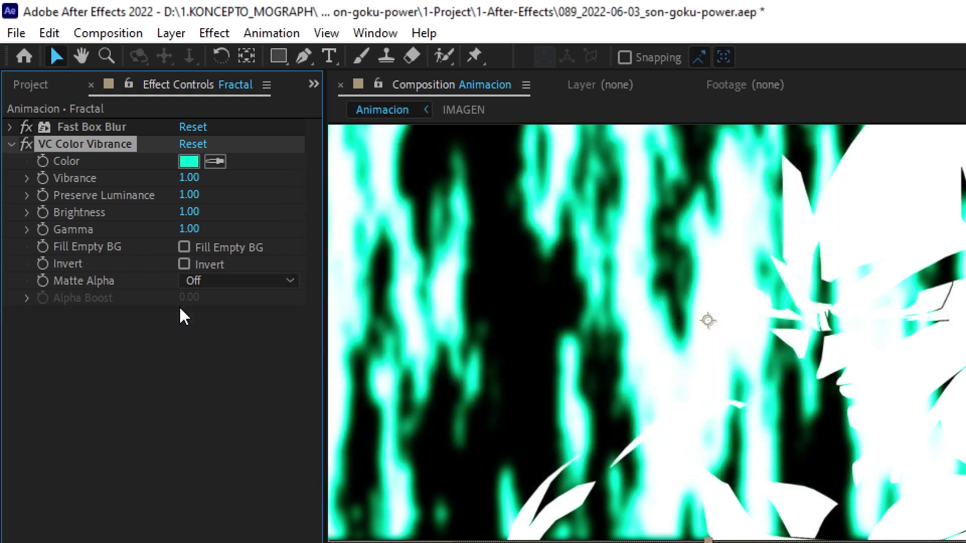
Set Vibrance 0.68, Brightness 0.95 and Gamma 0.15 in VC Color Vibrance
click(190, 179)
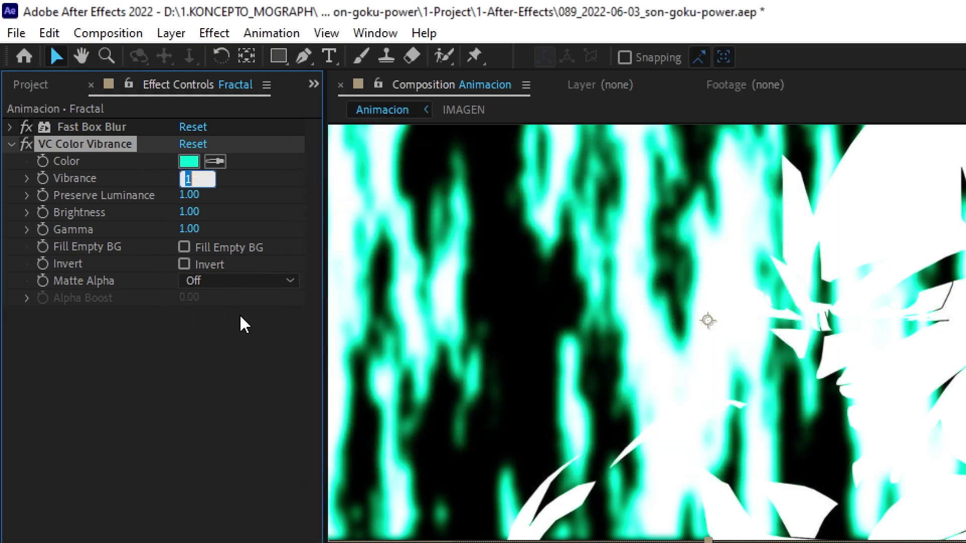
text(0.68)
key(Return)
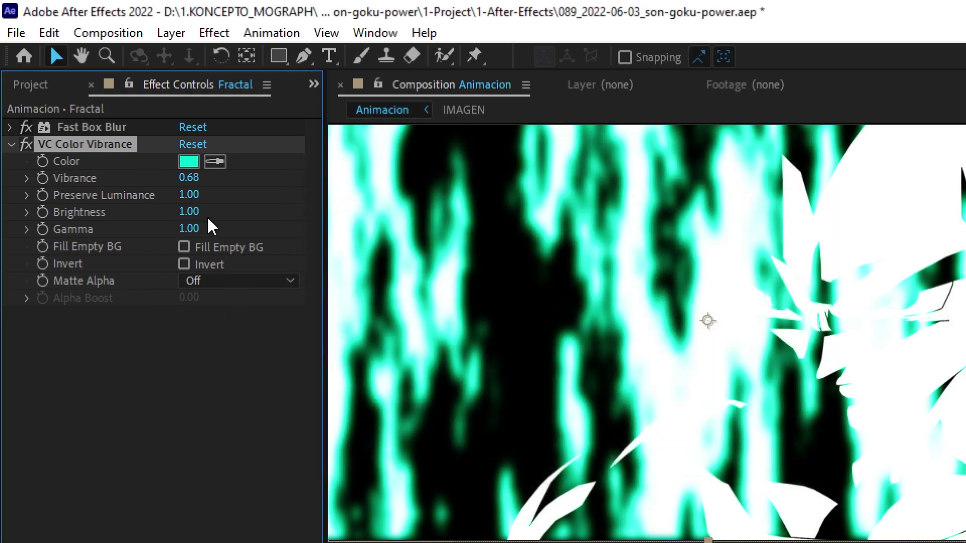
drag(188, 212, 144, 230)
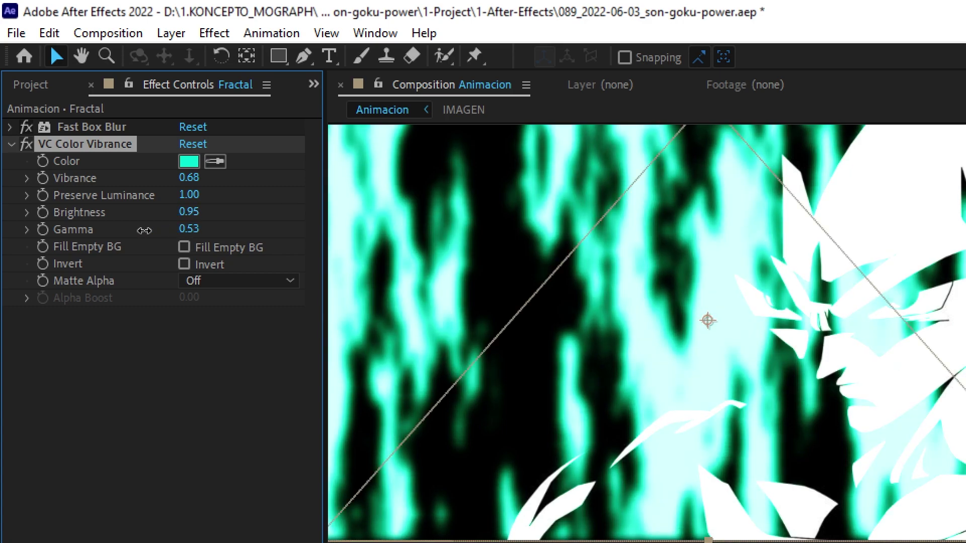
click(189, 229)
text(0.15)
key(Return)
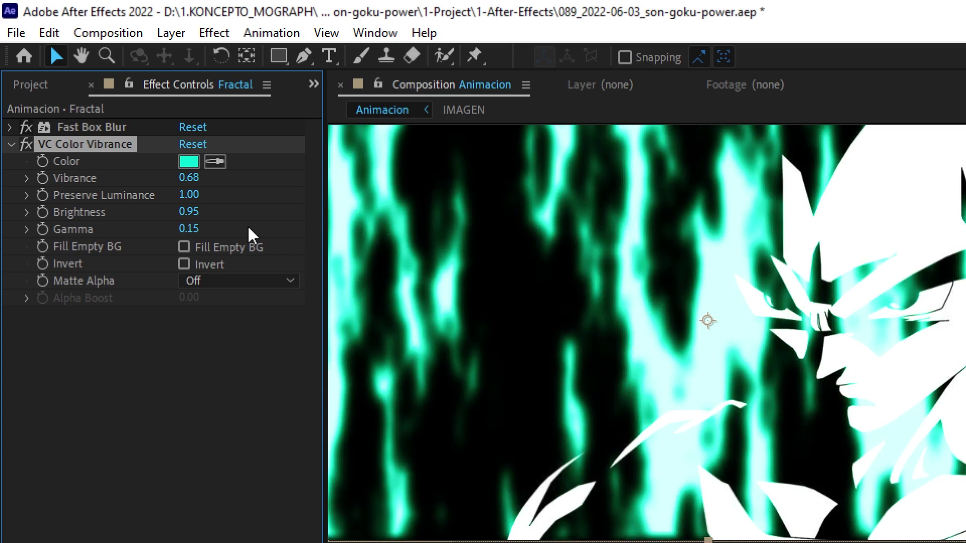
click(11, 145)
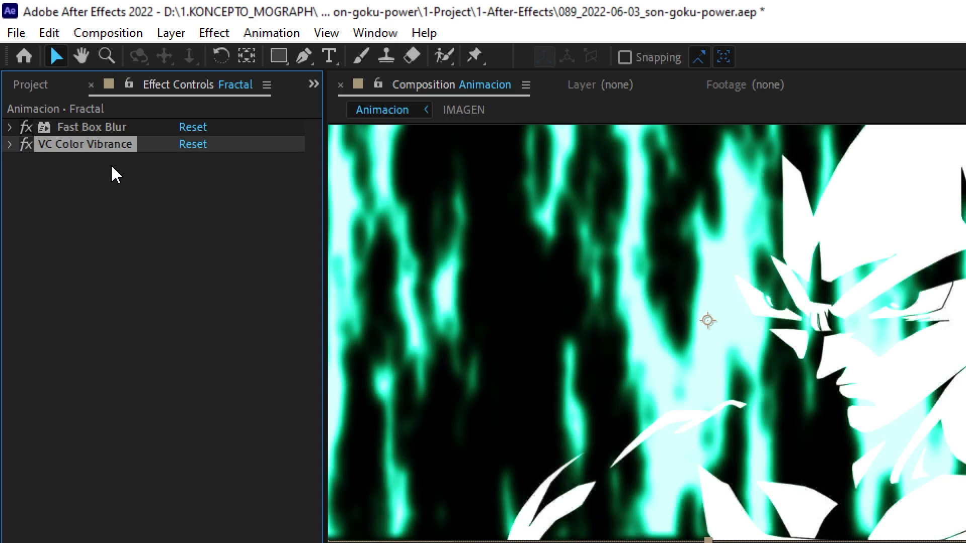
Apply Glow to the Fractal precomp with Glow Radius 50
key(ctrl+space)
text(glo)
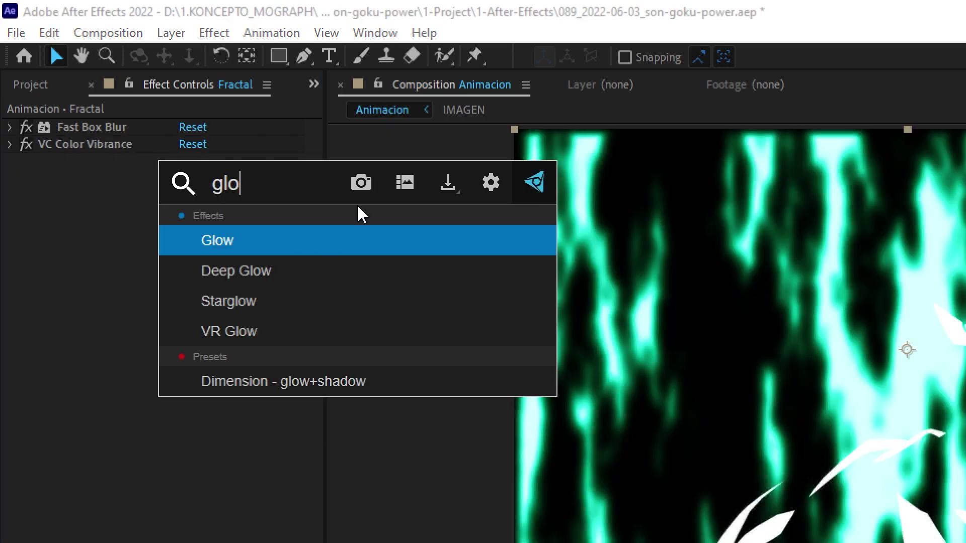
text(w)
key(Return)
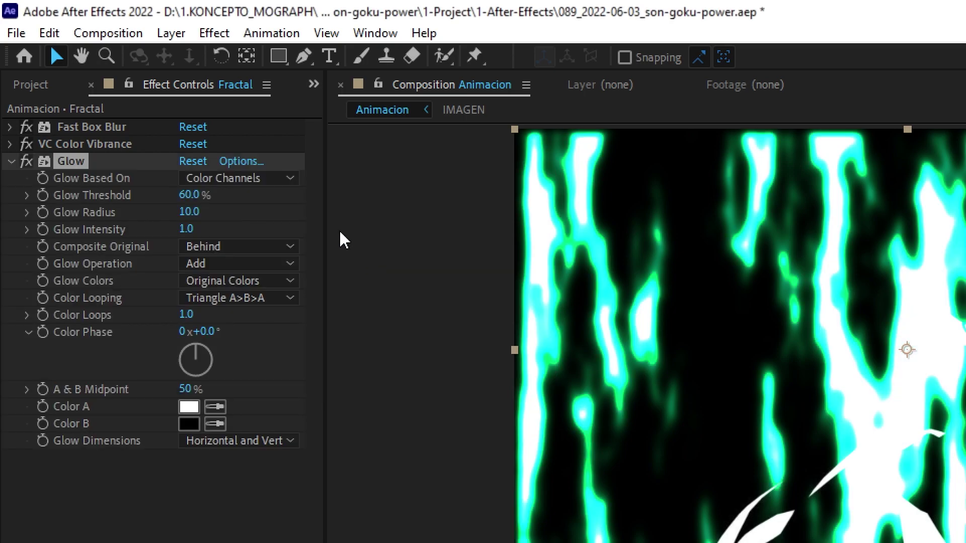
click(190, 212)
text(50)
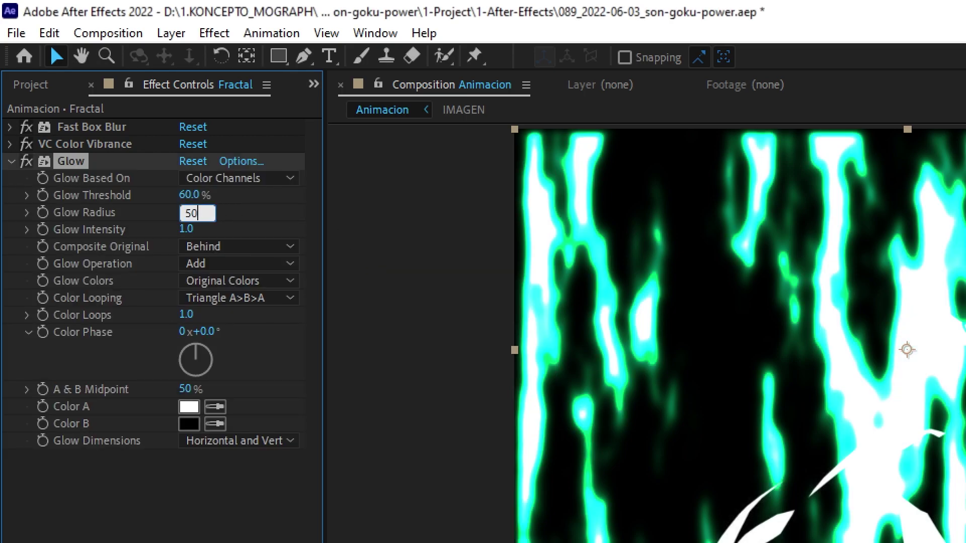
key(Return)
click(11, 162)
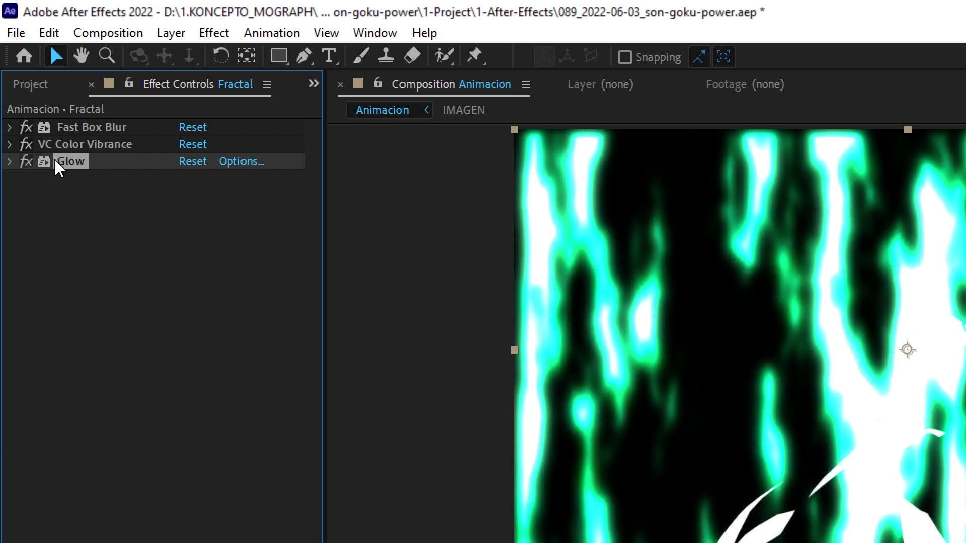
Duplicate the Glow and set Glow 2's radius to 100
key(ctrl+d)
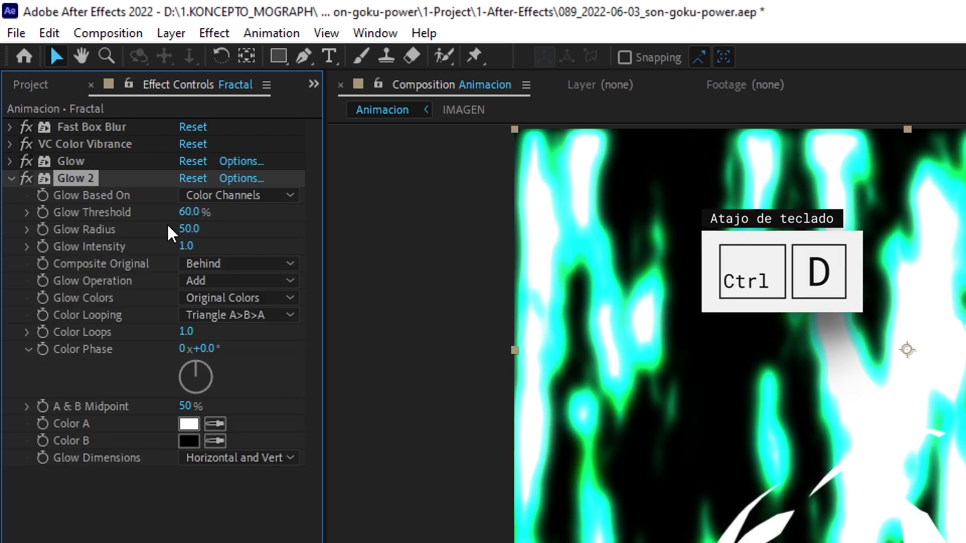
click(190, 229)
text(100)
key(Return)
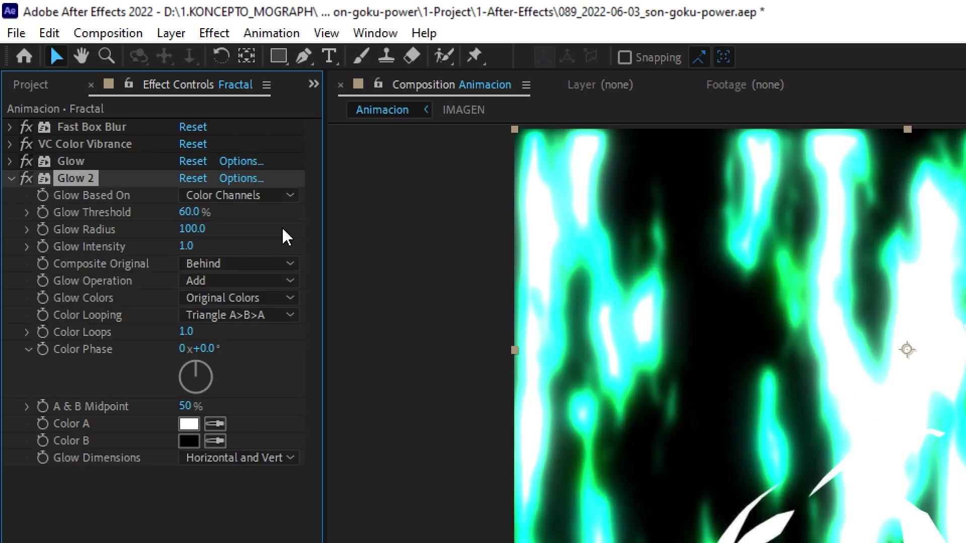
click(10, 179)
click(168, 218)
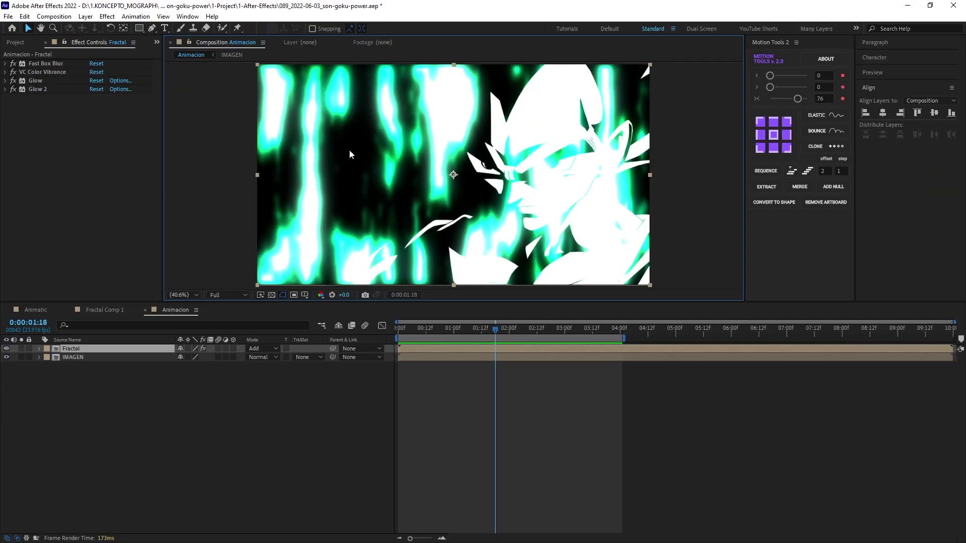
Draw a closed curved Pen mask around the composition on the Fractal layer
click(152, 28)
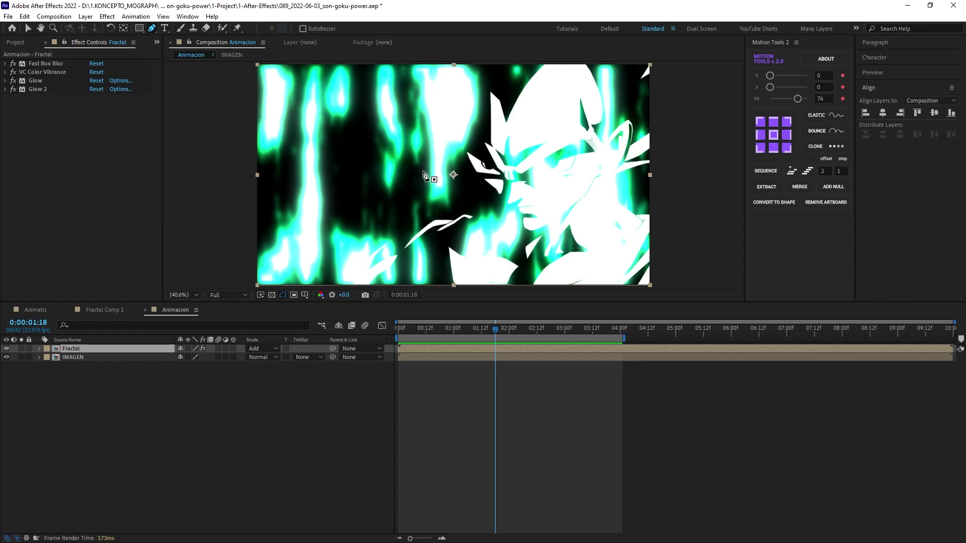
scroll(426, 186, down, 2)
drag(419, 94, 411, 106)
drag(372, 265, 371, 287)
mouse_move(556, 273)
mouse_down()
mouse_move(603, 279)
mouse_move(604, 152)
mouse_up()
click(397, 95)
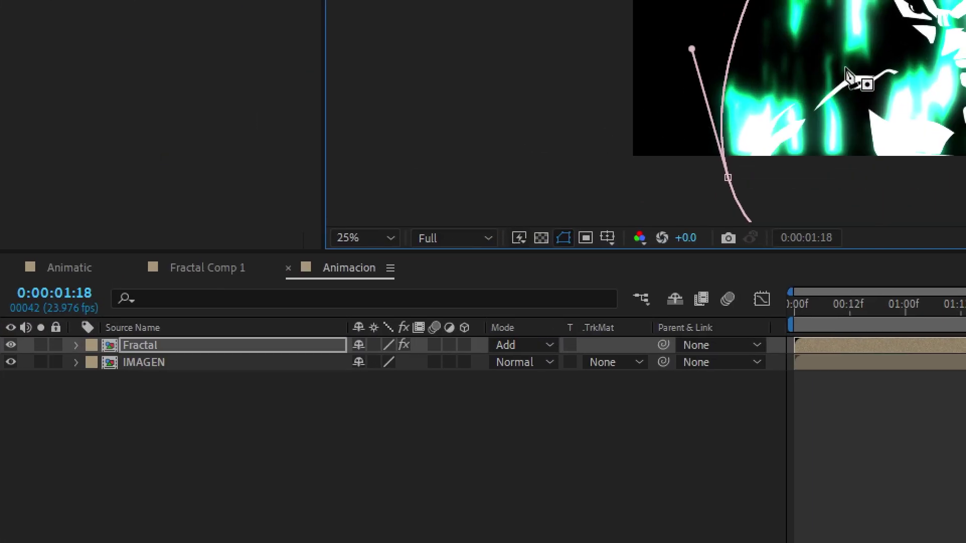
Raise Mask 1's Mask Feather to soften its edge, to 36 pixels
click(57, 345)
click(95, 363)
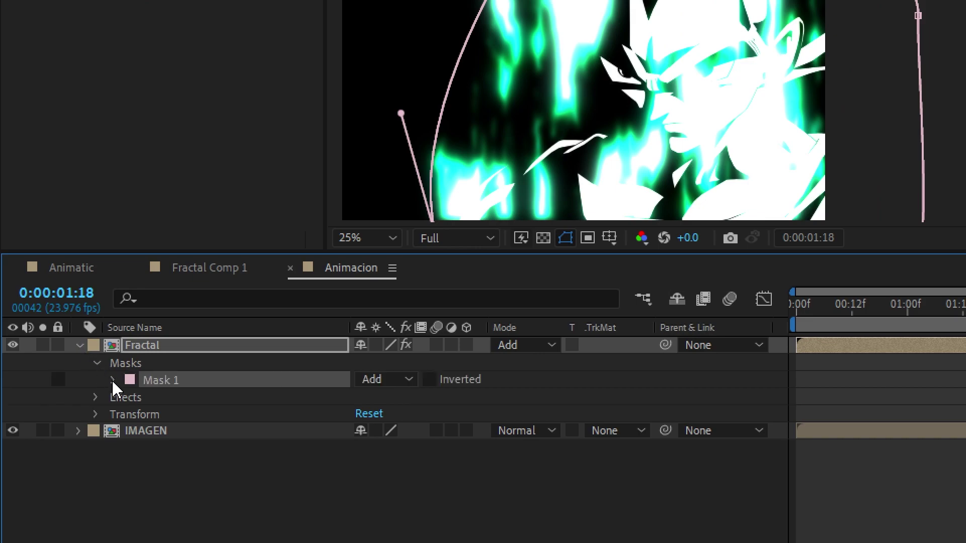
click(112, 381)
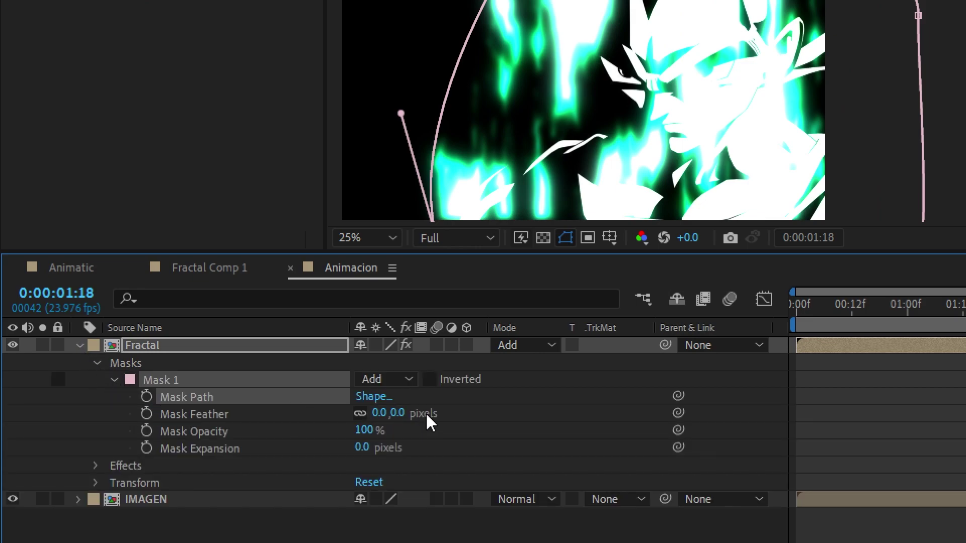
drag(397, 413, 433, 413)
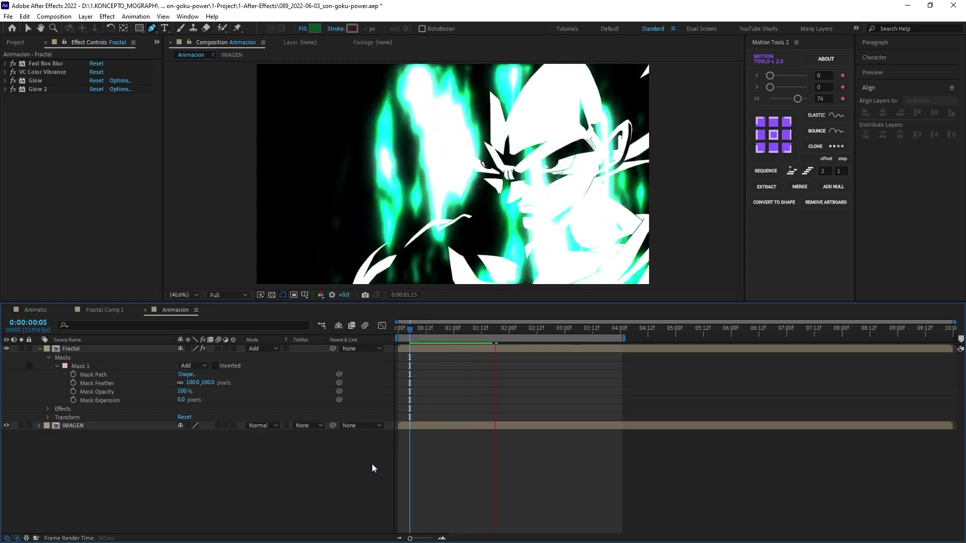
Apply the Bulge effect to the Fractal layer via an effect search for 'bulg'
click(126, 349)
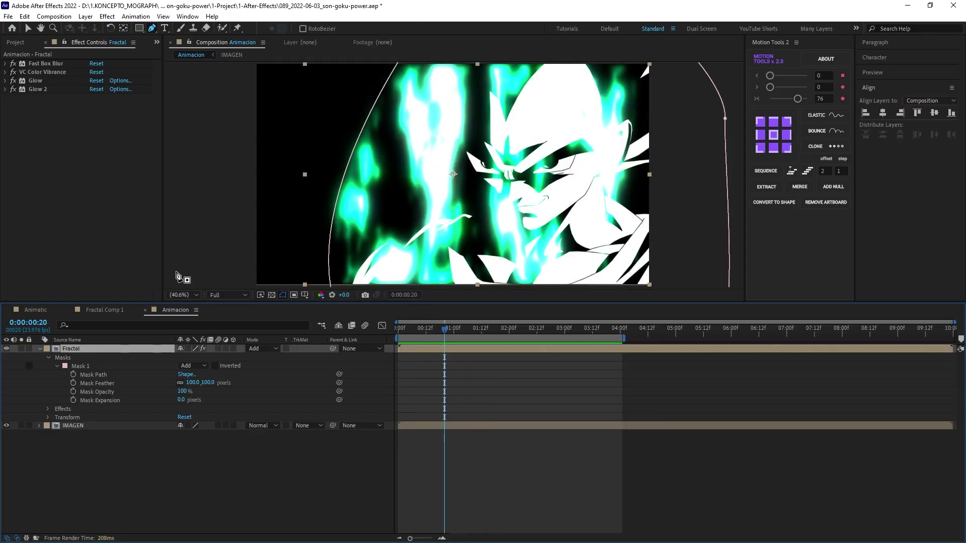
key(ctrl+space)
text(bulg)
key(Return)
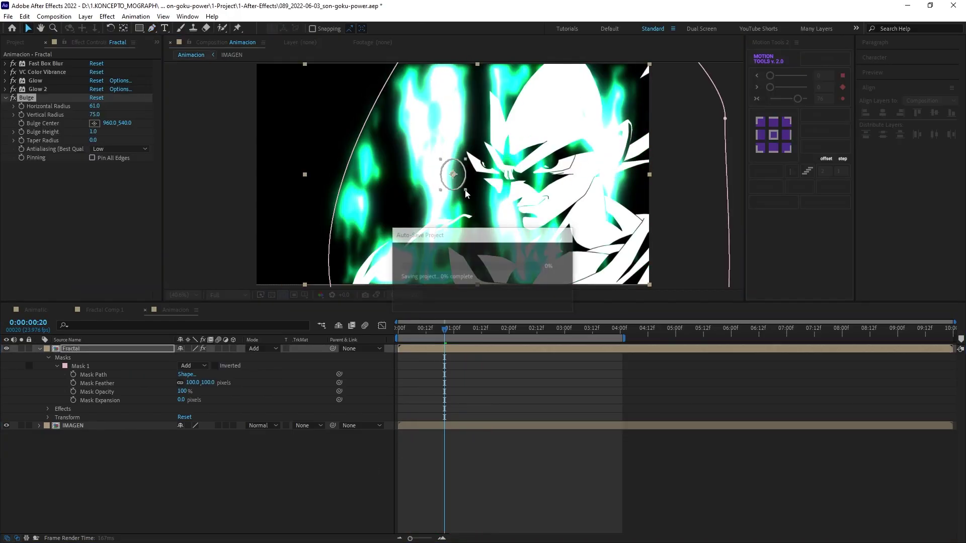
Drag the Bulge radii out to about 1203.3 × 1712.0 to cover the frame, then preview
key(v)
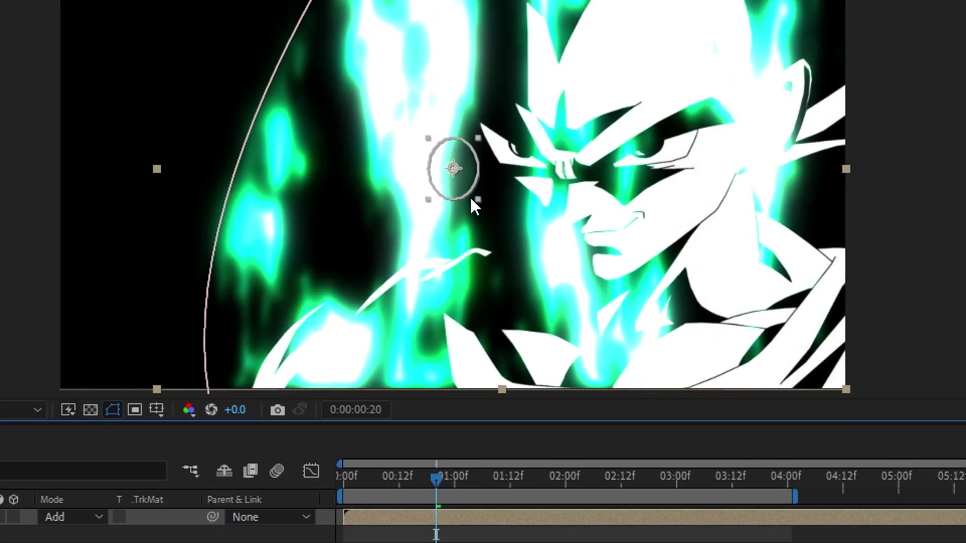
mouse_move(477, 199)
mouse_down()
mouse_move(567, 275)
mouse_move(603, 349)
mouse_up()
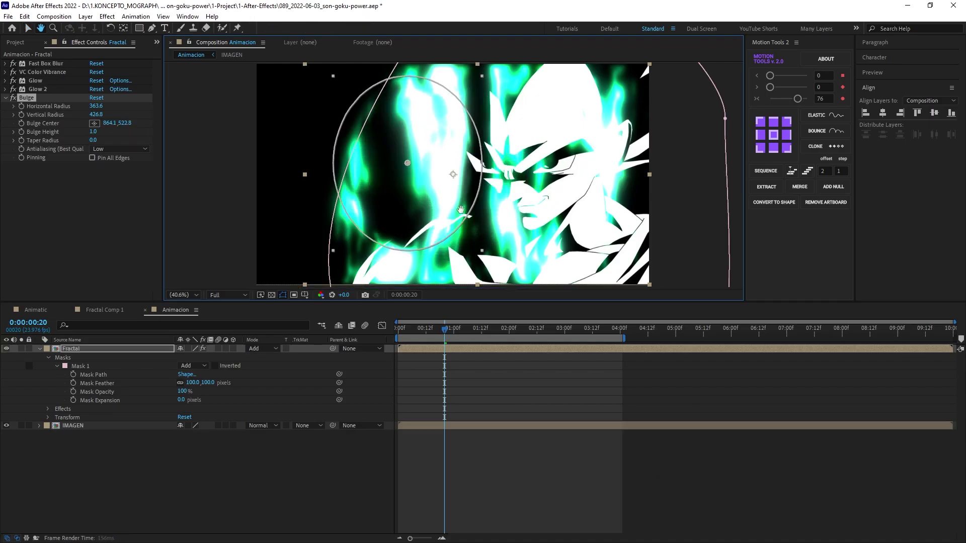
scroll(461, 209, down, 2)
mouse_move(533, 279)
mouse_down()
mouse_move(399, 250)
mouse_move(318, 284)
mouse_move(581, 62)
mouse_up()
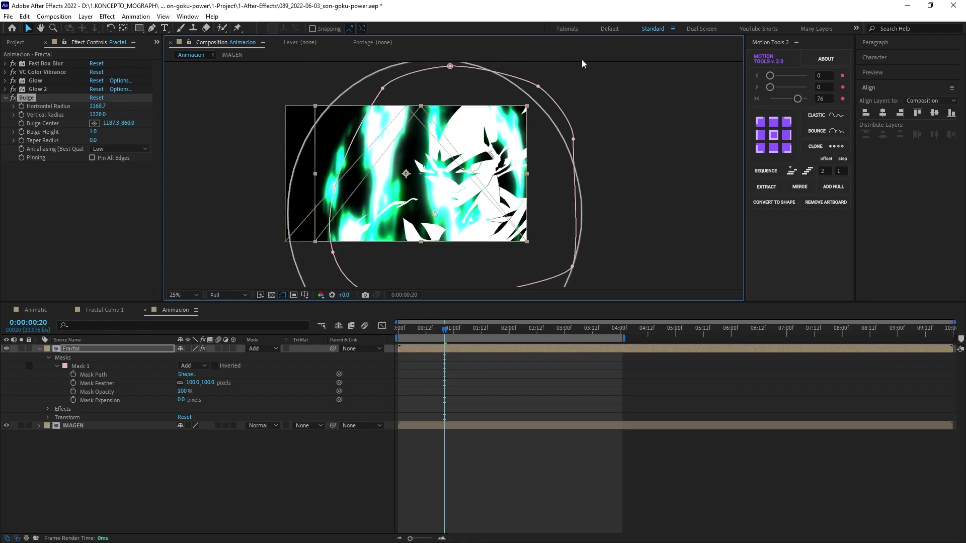
click(397, 388)
key(space)
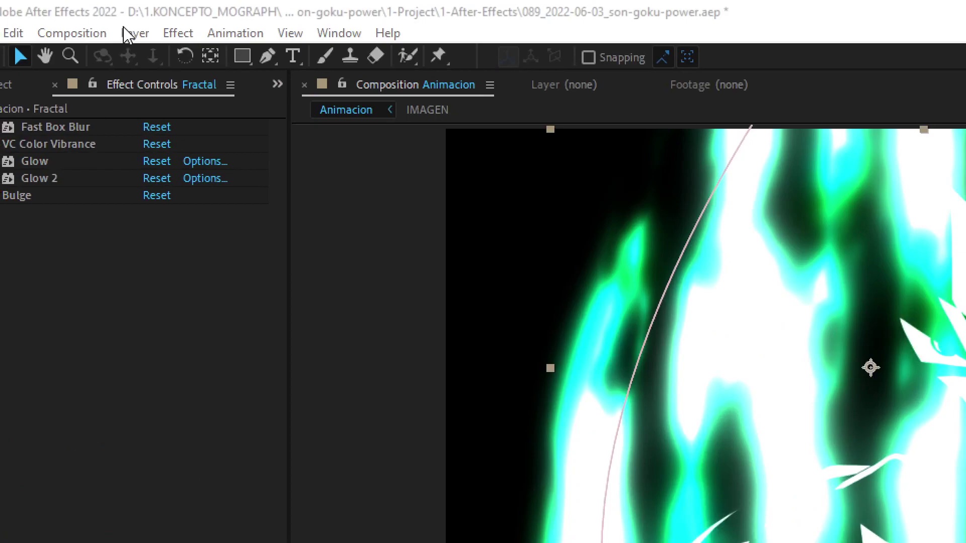
Create Adjustment Layer 3 and place it below Fractal, above IMAGEN
click(86, 16)
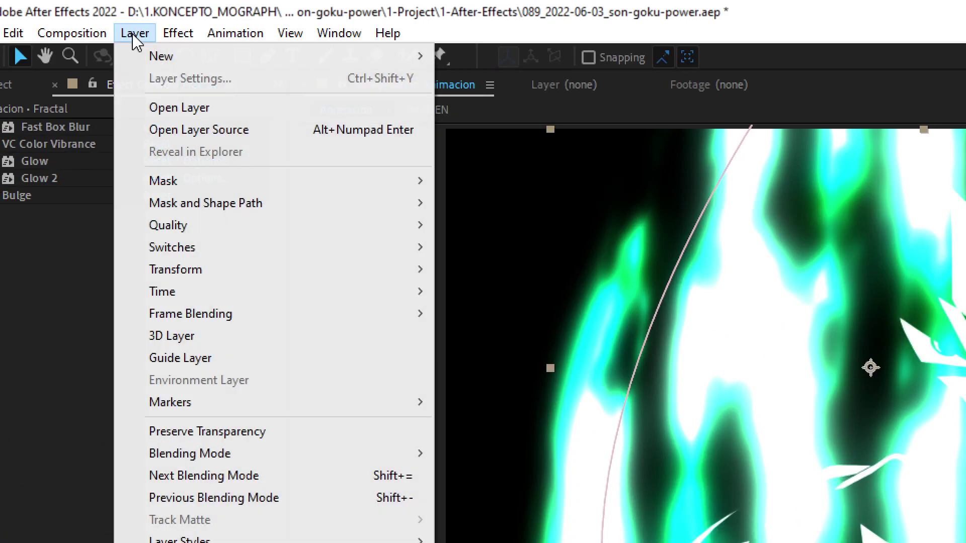
mouse_move(203, 31)
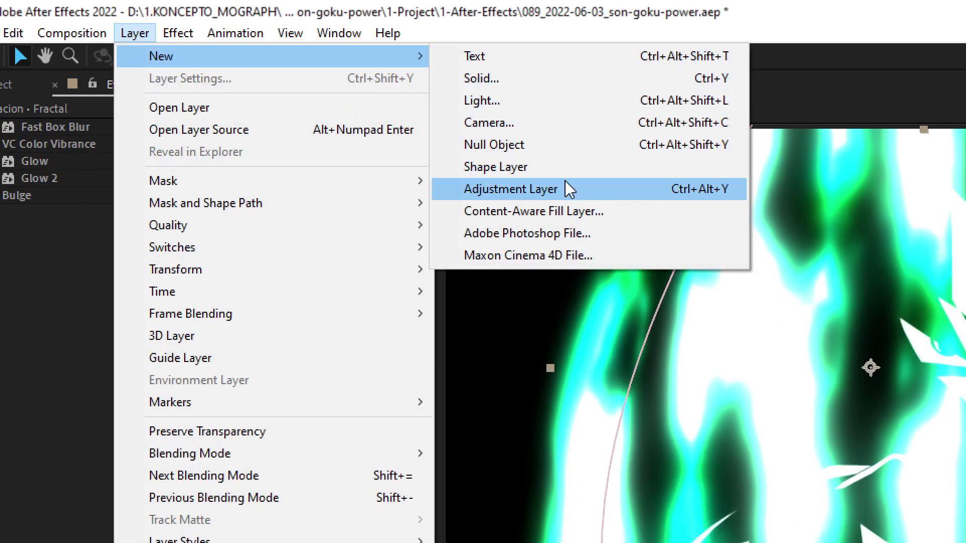
click(565, 189)
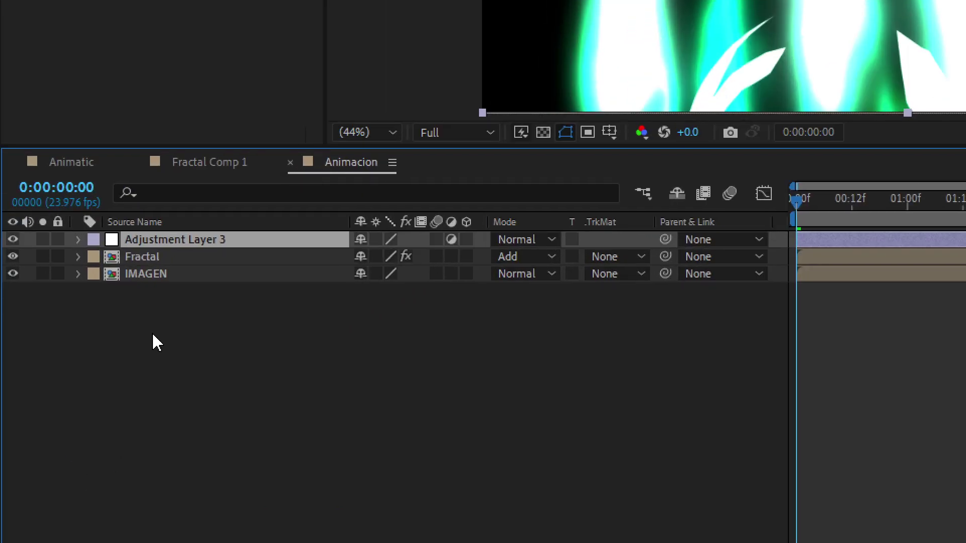
drag(166, 239, 167, 259)
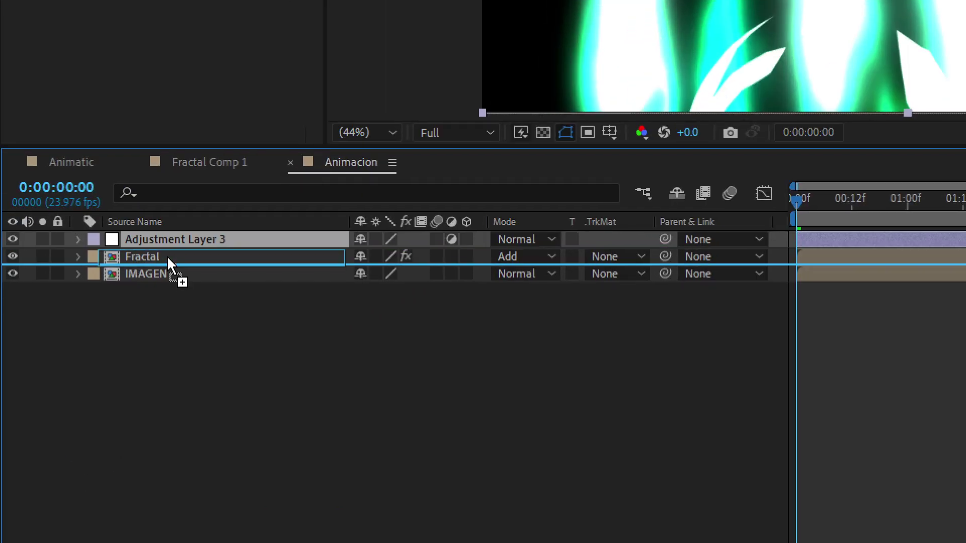
Apply Displacement Map with layer 1. Fractal, using Luminance for both horizontal and vertical displacement
key(ctrl+space)
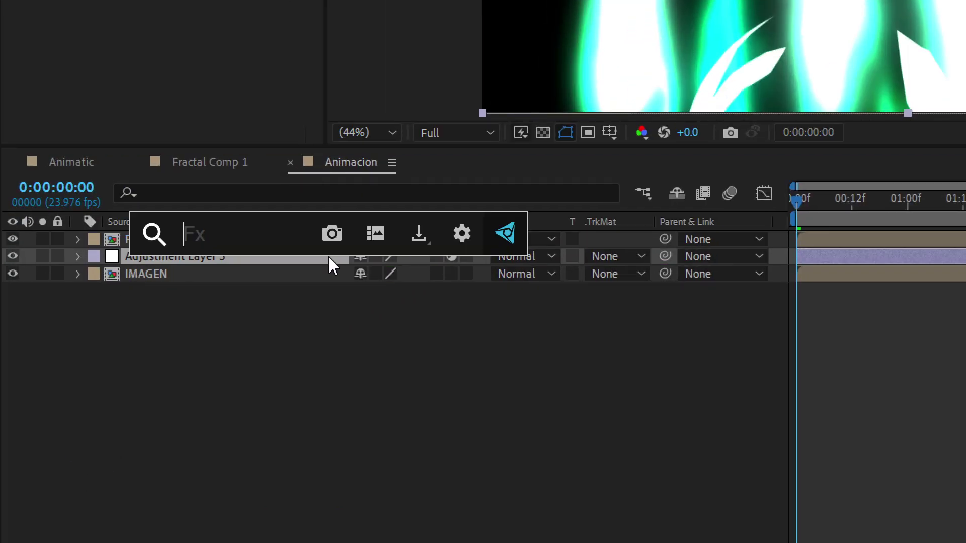
text(displ)
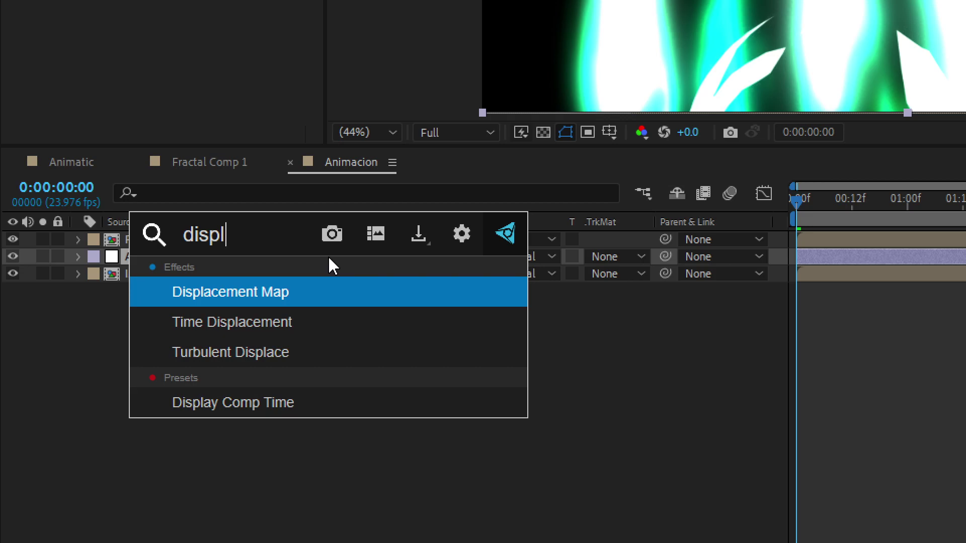
click(330, 301)
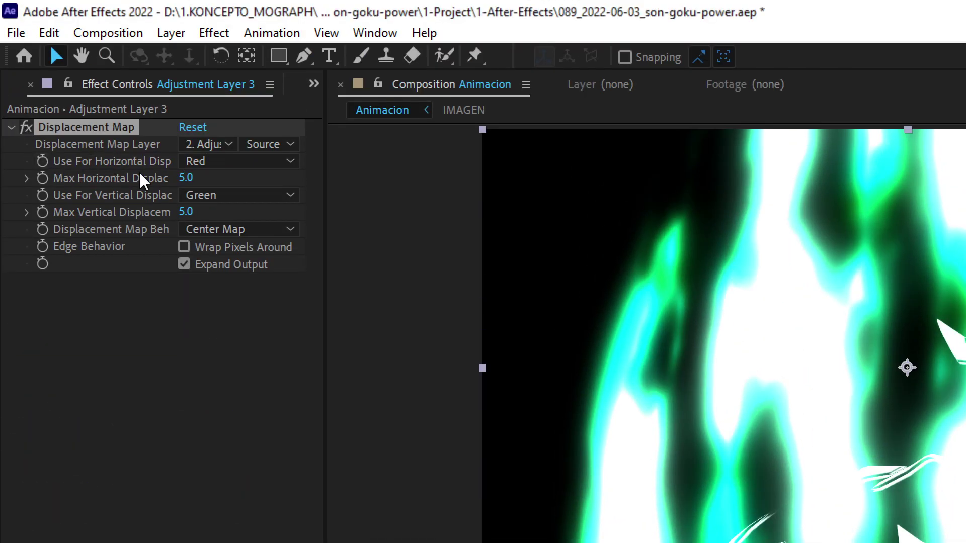
click(203, 146)
click(260, 201)
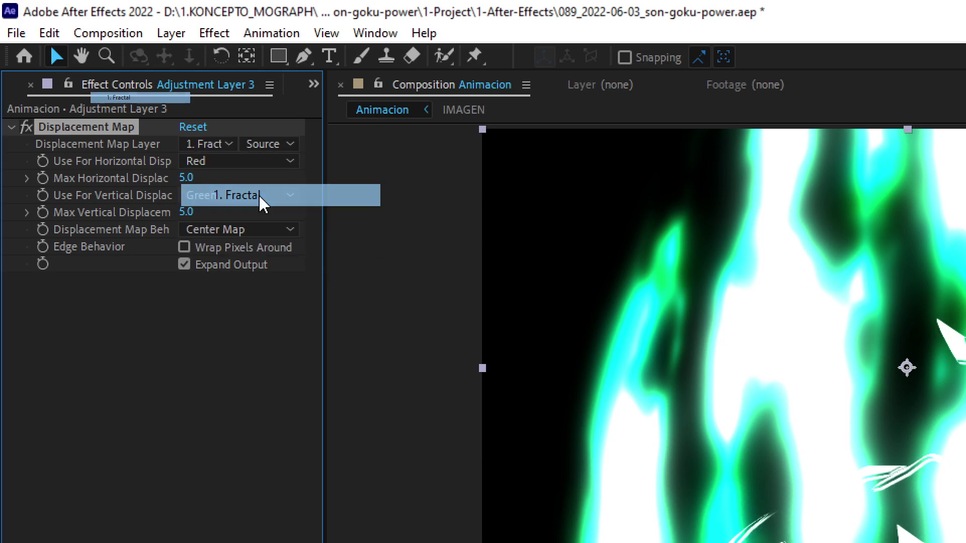
click(213, 164)
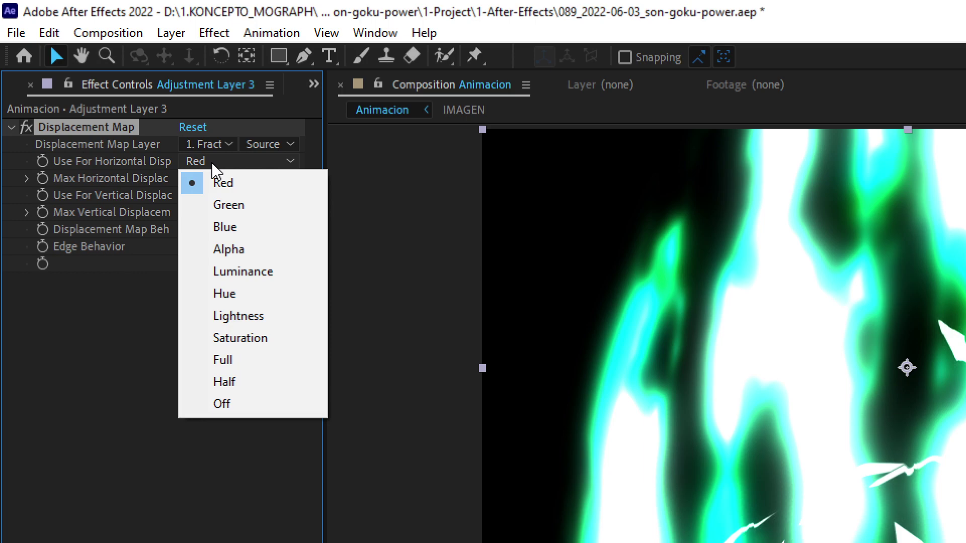
click(224, 274)
click(219, 197)
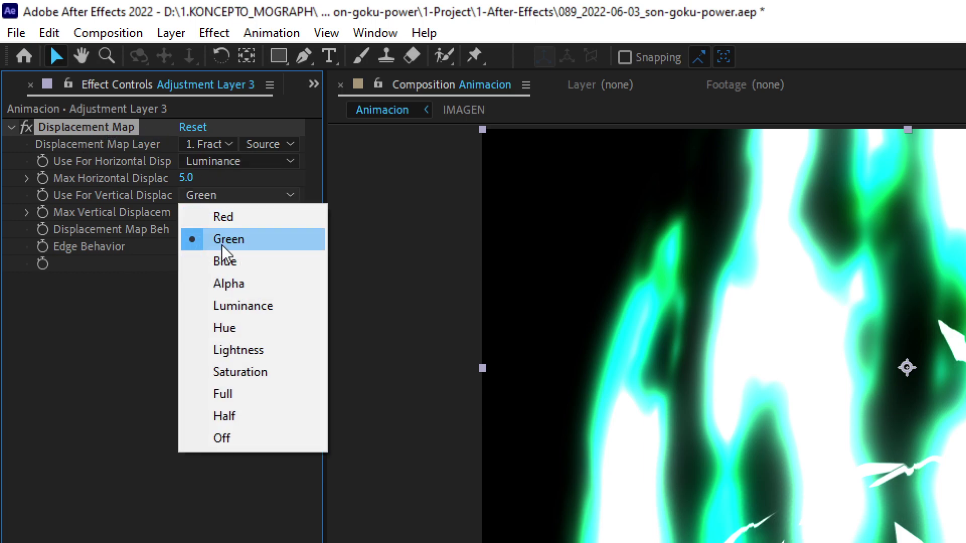
click(237, 308)
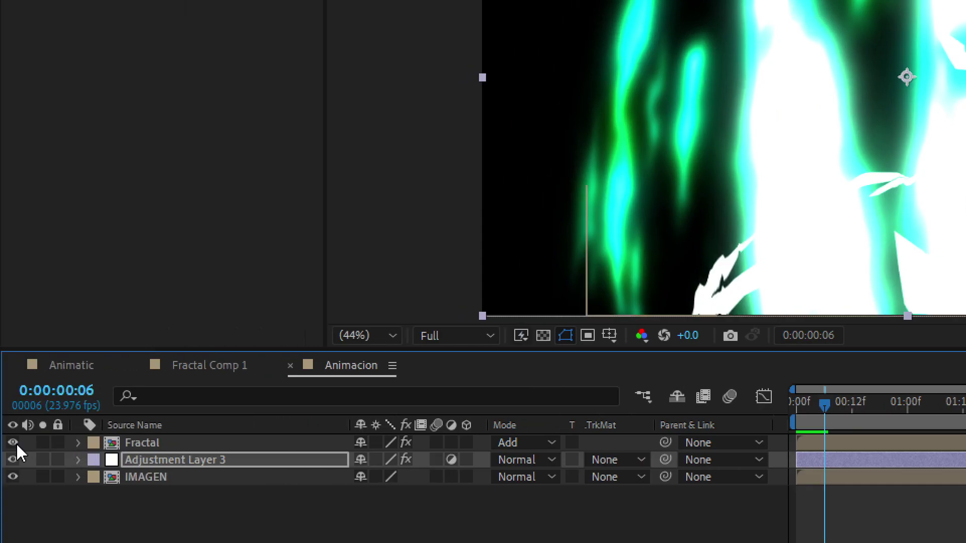
Hide the Fractal layer and scrub to about three seconds to check the distortion
click(14, 444)
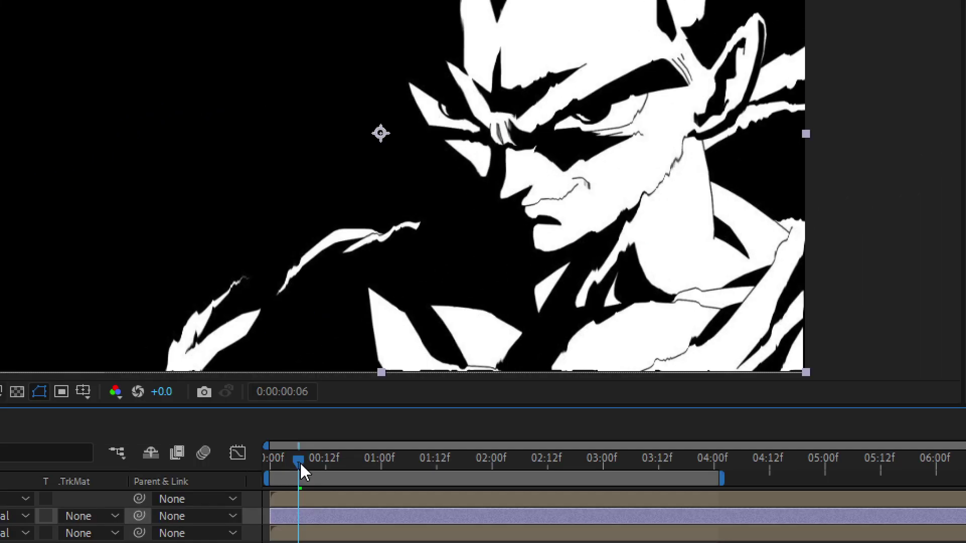
drag(300, 462, 397, 473)
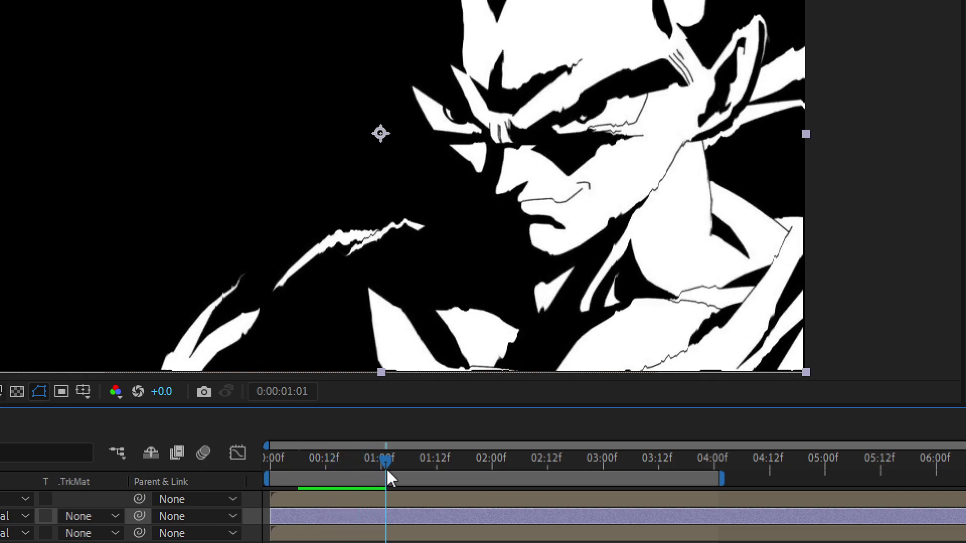
drag(400, 475, 638, 470)
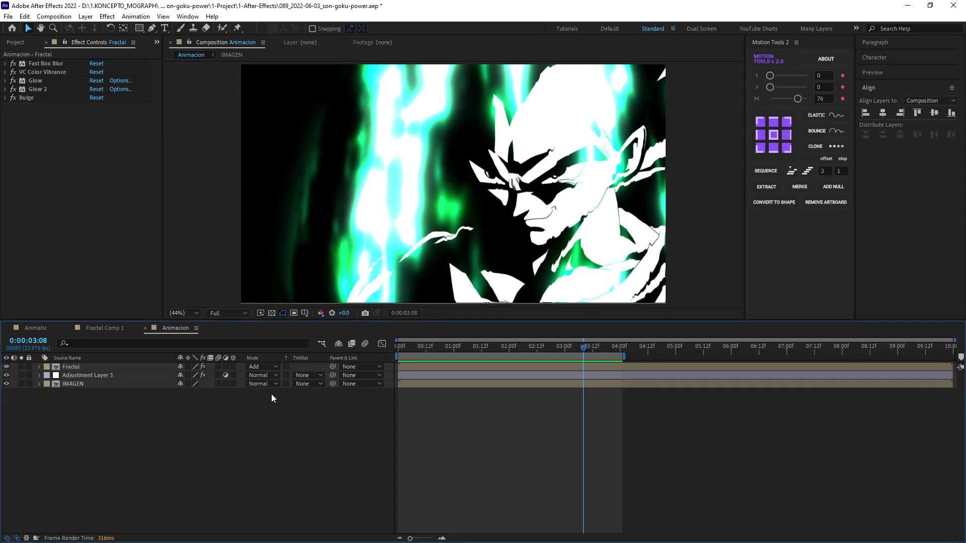
click(134, 366)
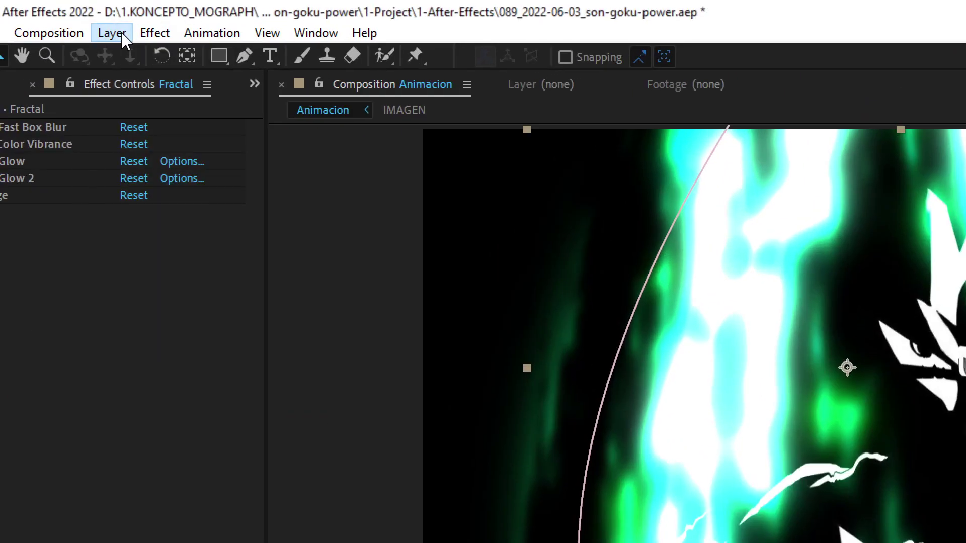
Create a new null object, Null 2, from Layer > New
click(85, 16)
mouse_move(179, 32)
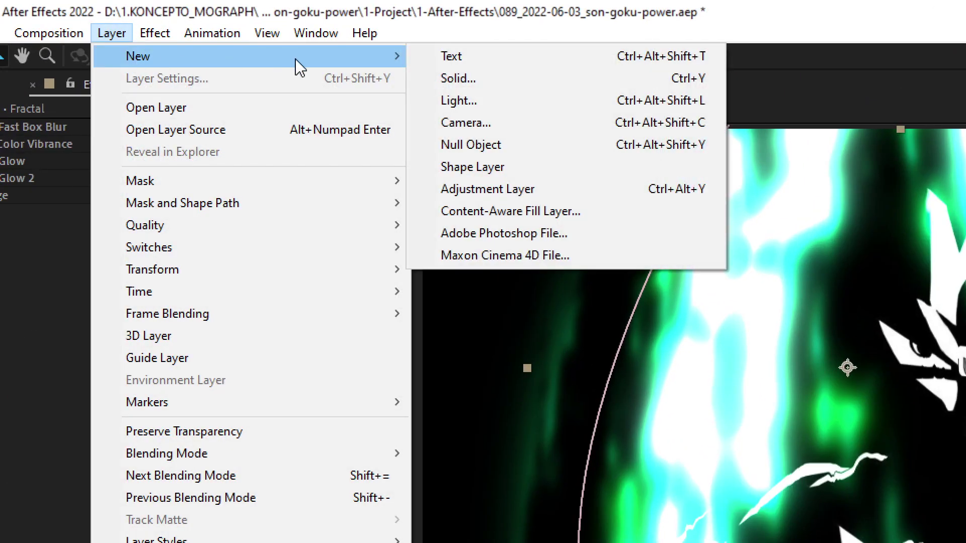
click(508, 145)
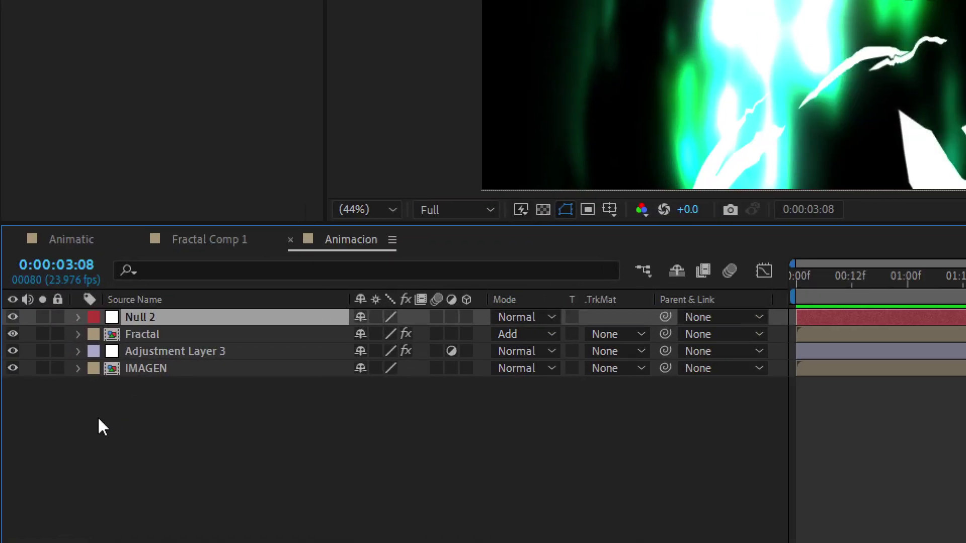
Parent Fractal, Adjustment Layer 3 and IMAGEN to Null 2, then nudge the null to test
click(75, 376)
shift+click(79, 393)
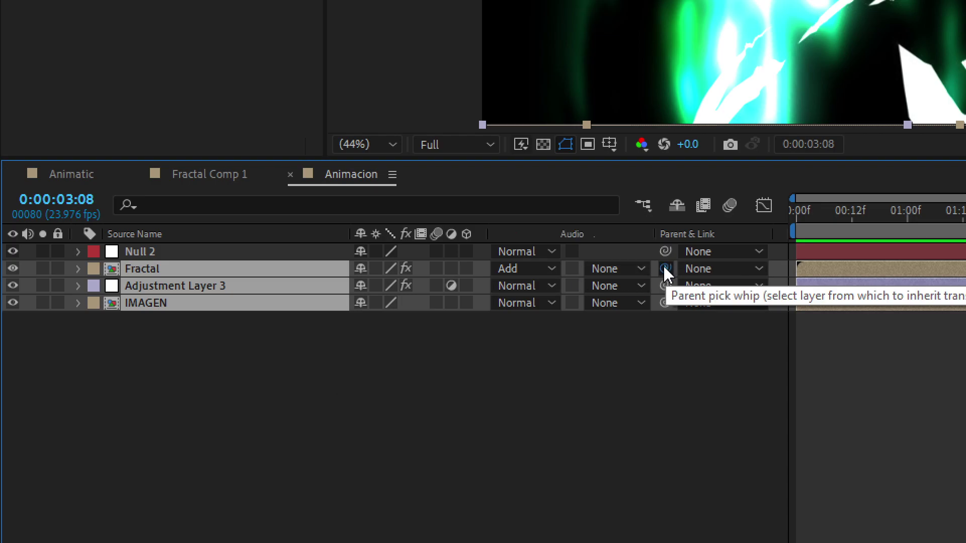
drag(665, 269, 143, 252)
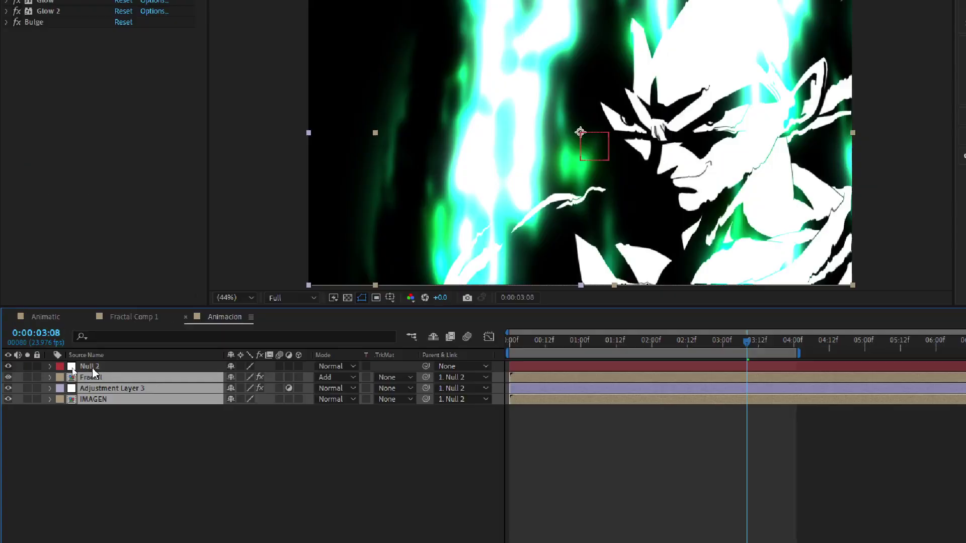
drag(453, 190, 462, 202)
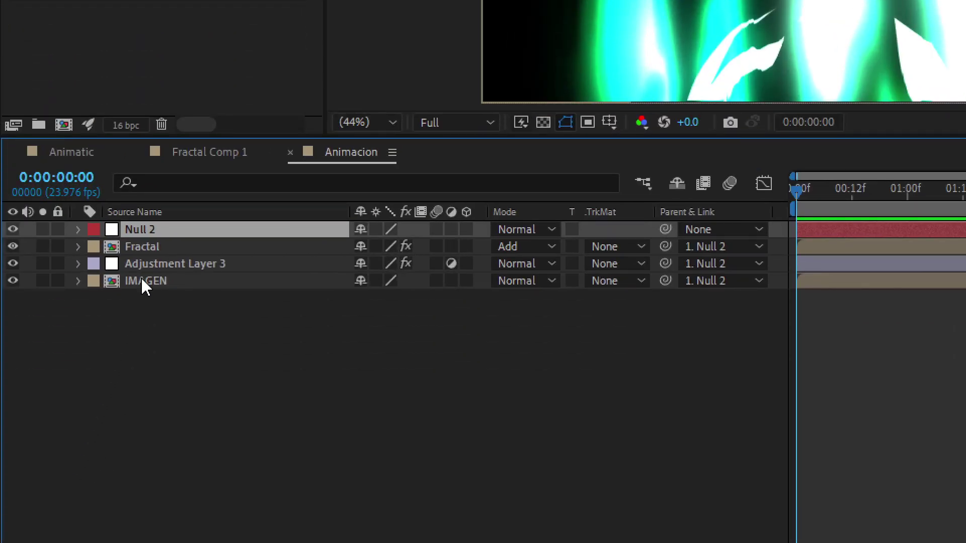
Give Null 2's Position the expression wiggle(20,10) and preview the shaking animation
key(p)
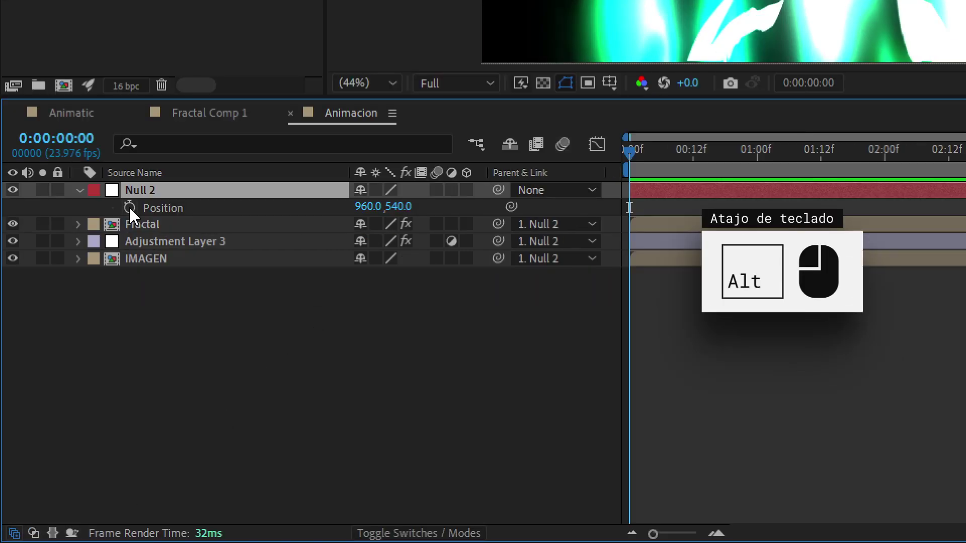
alt+click(129, 207)
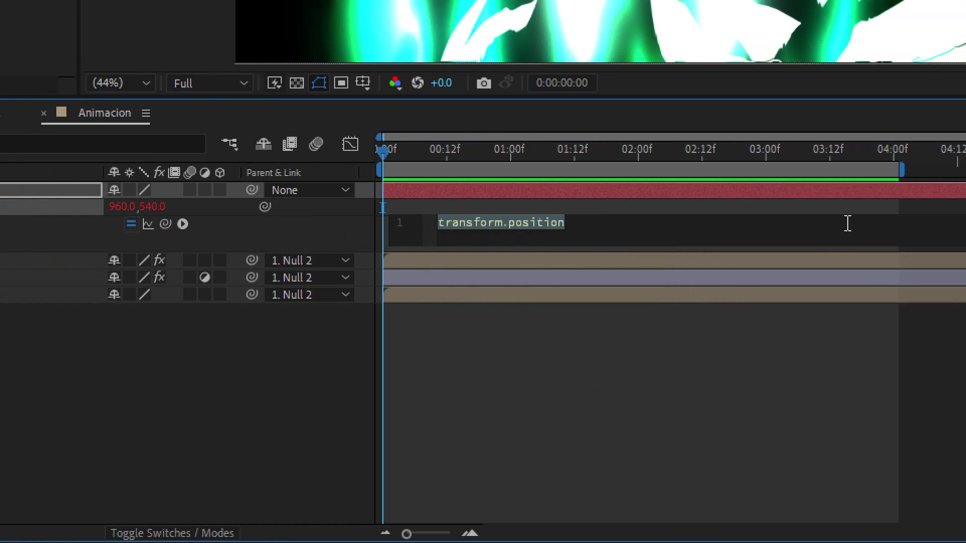
text(wiggle)
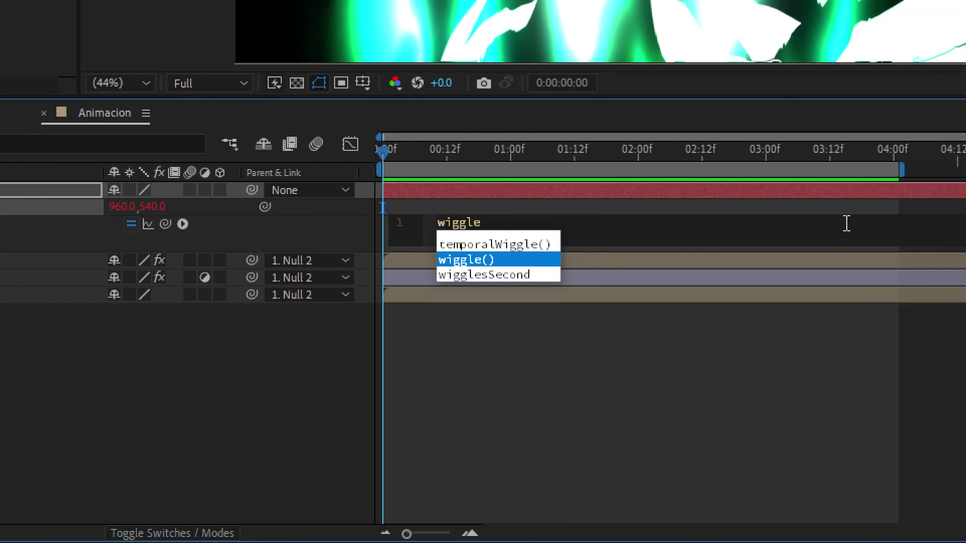
key(Return)
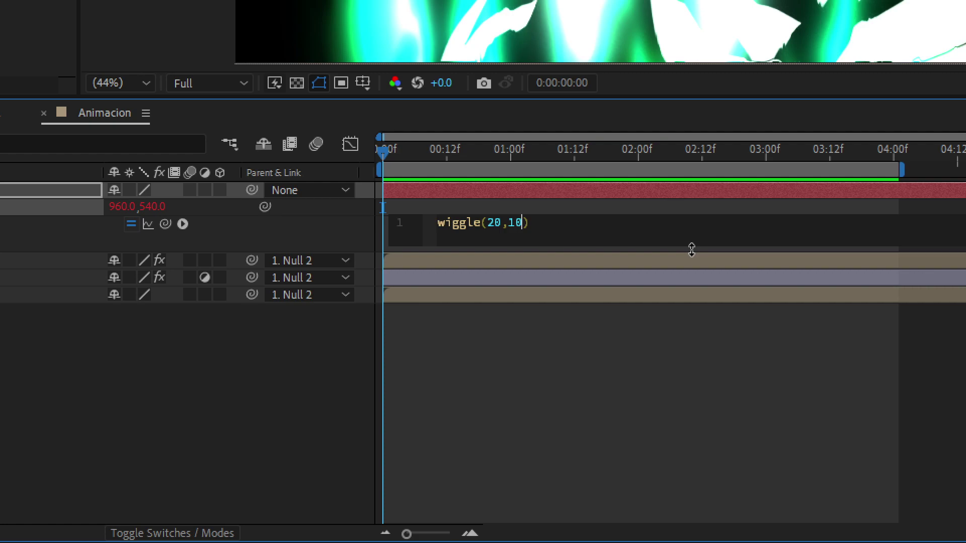
click(363, 367)
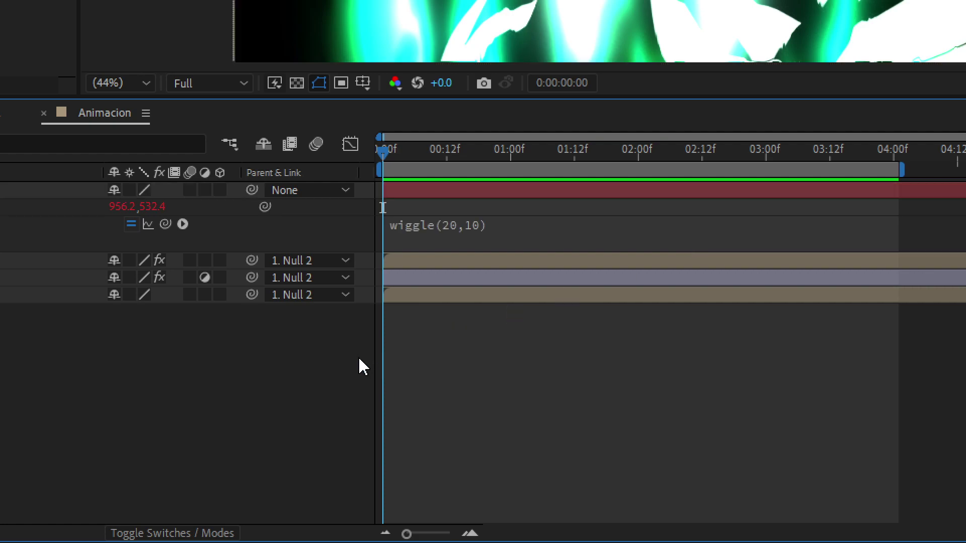
key(space)
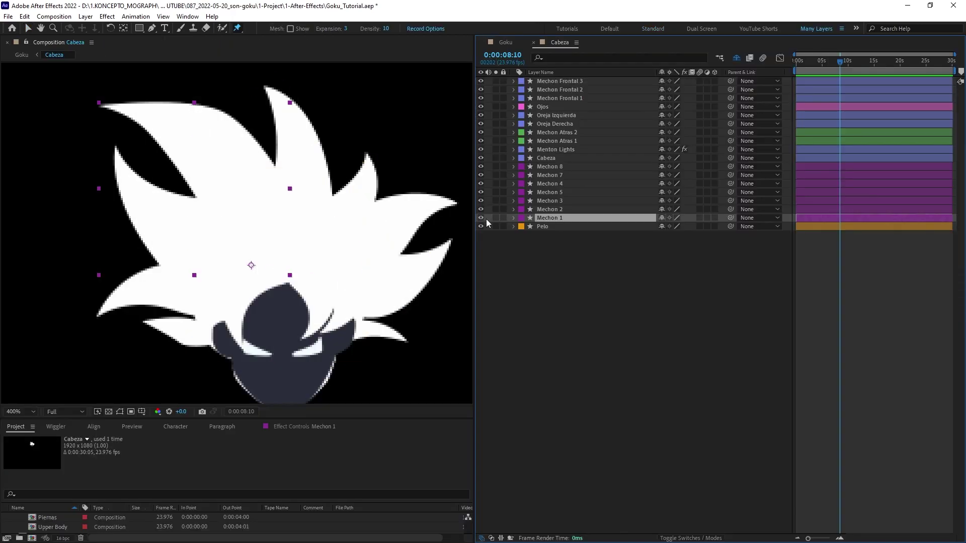
Solo the Mechon hair strand layers one after another, starting with Mechon 1
click(496, 218)
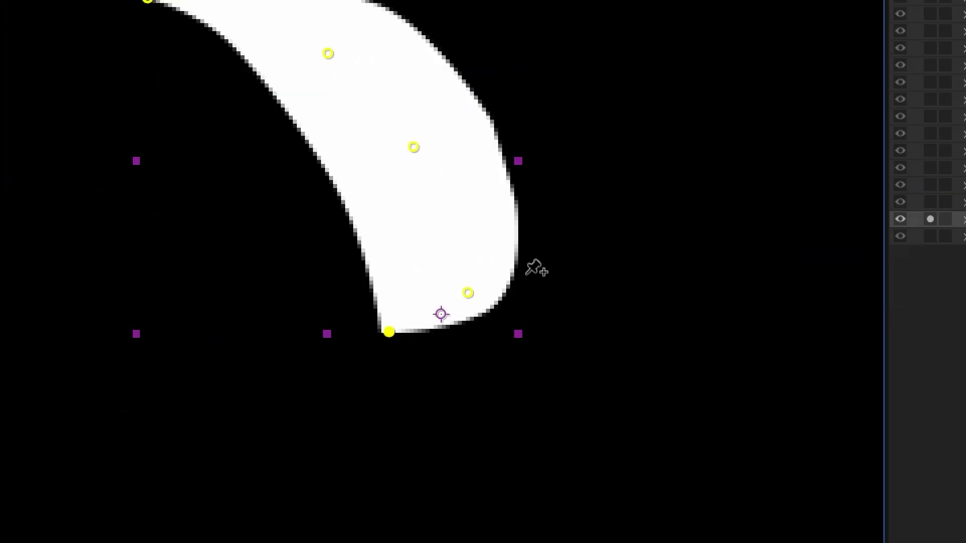
key(ctrl+Up)
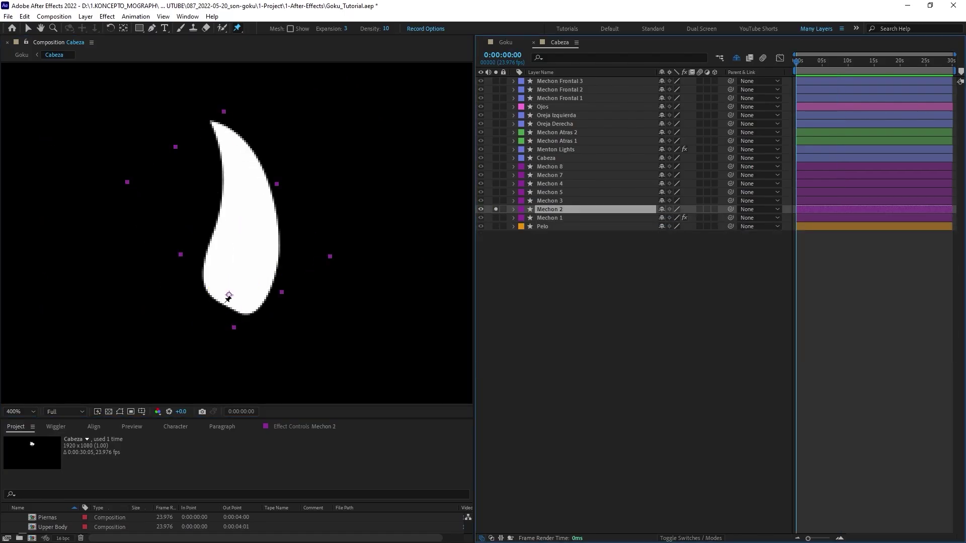
key(ctrl+Up)
key(ctrl+Up)
key(ctrl+Up)
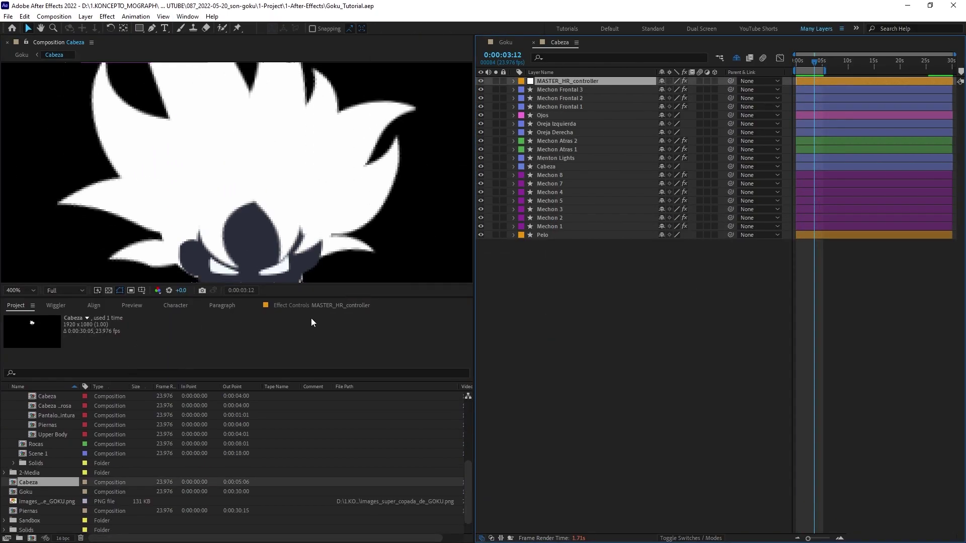
Inspect MASTER_HR_controller's masterAmp setting in Effect Controls, then open the Window menu
click(322, 305)
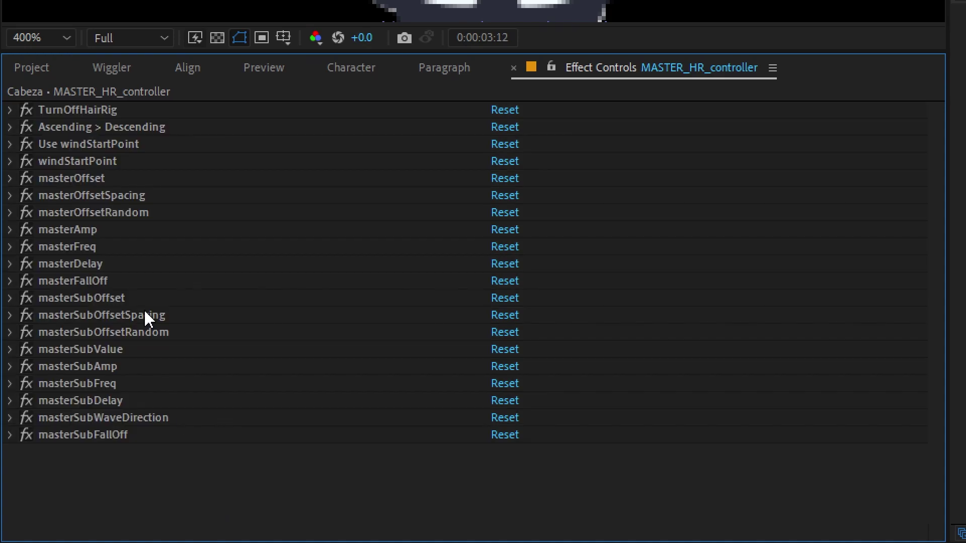
click(5, 386)
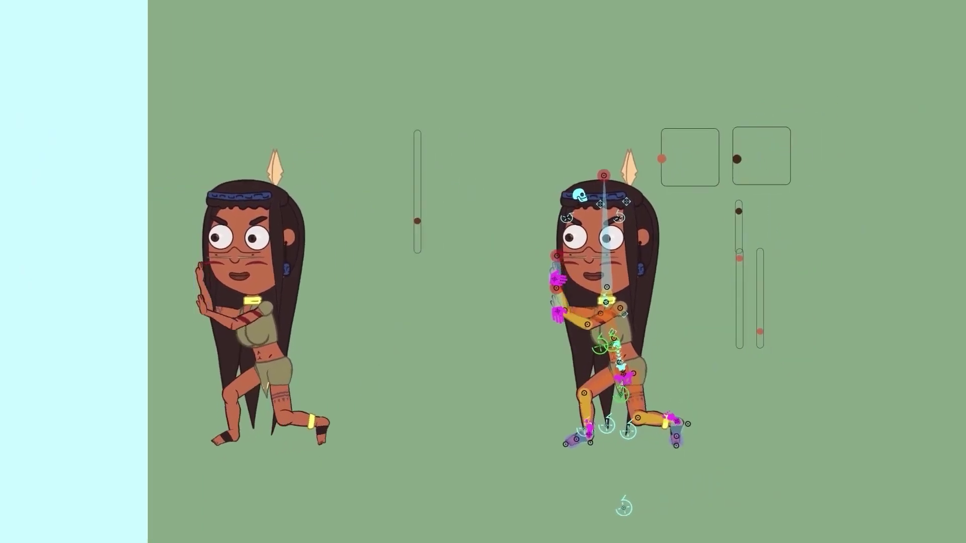
click(186, 18)
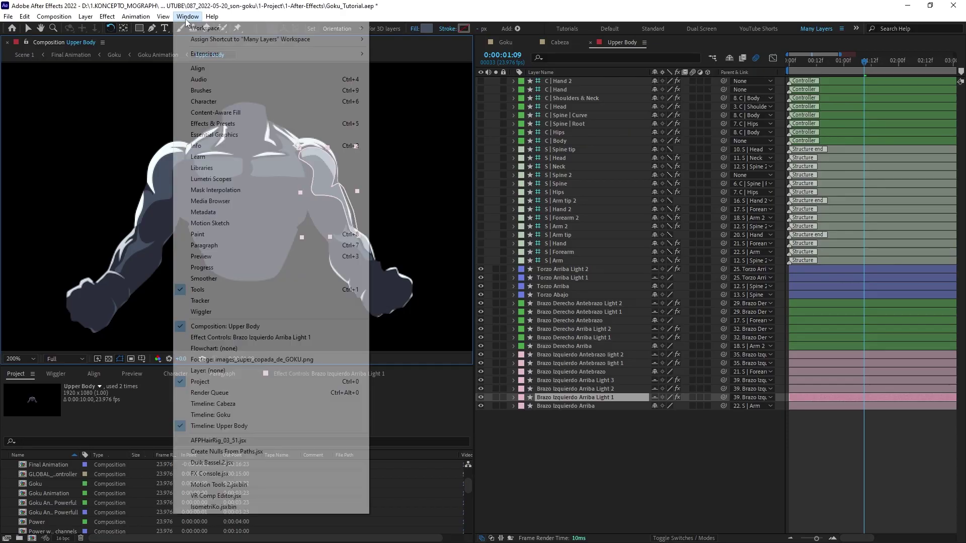